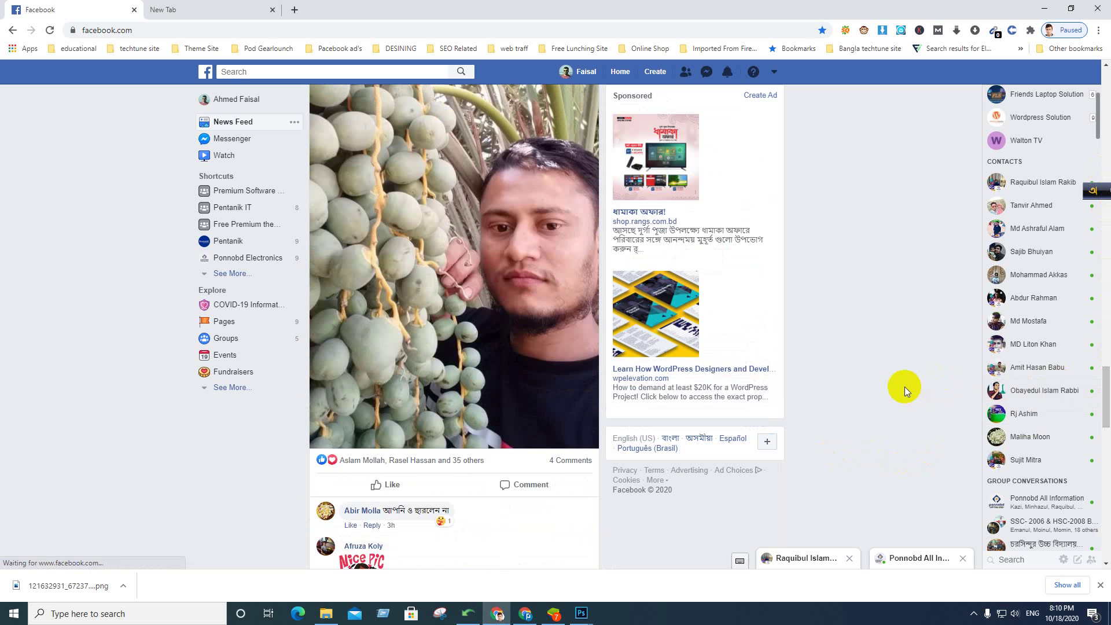
Review the old-layout news feed and the options in its account menu
scroll(434, 535, "down", 3)
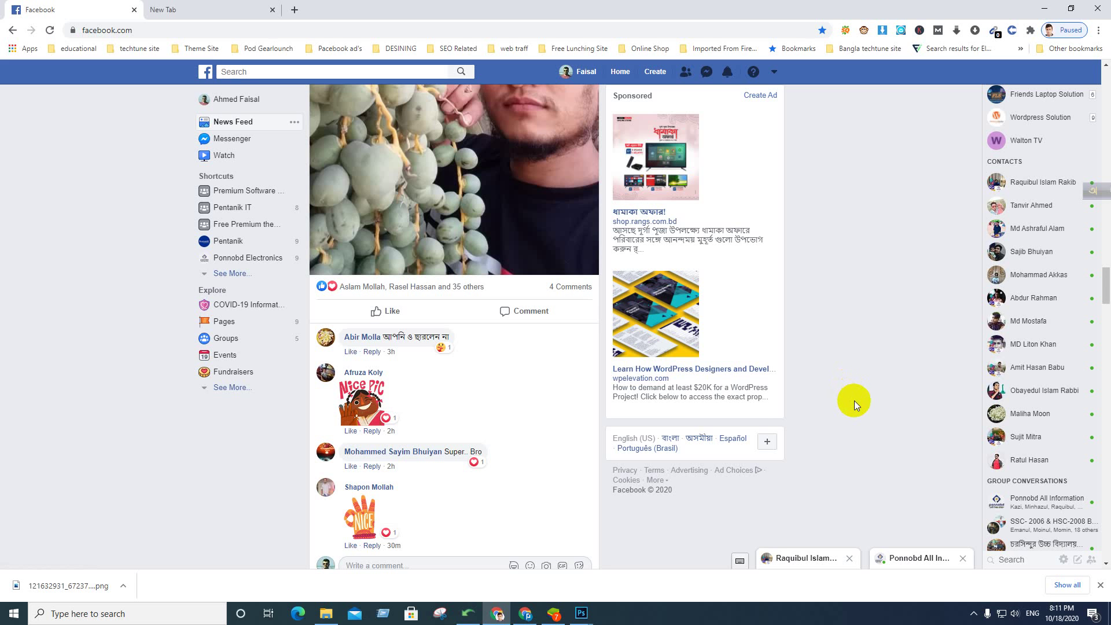
scroll(1023, 113, "up", 1)
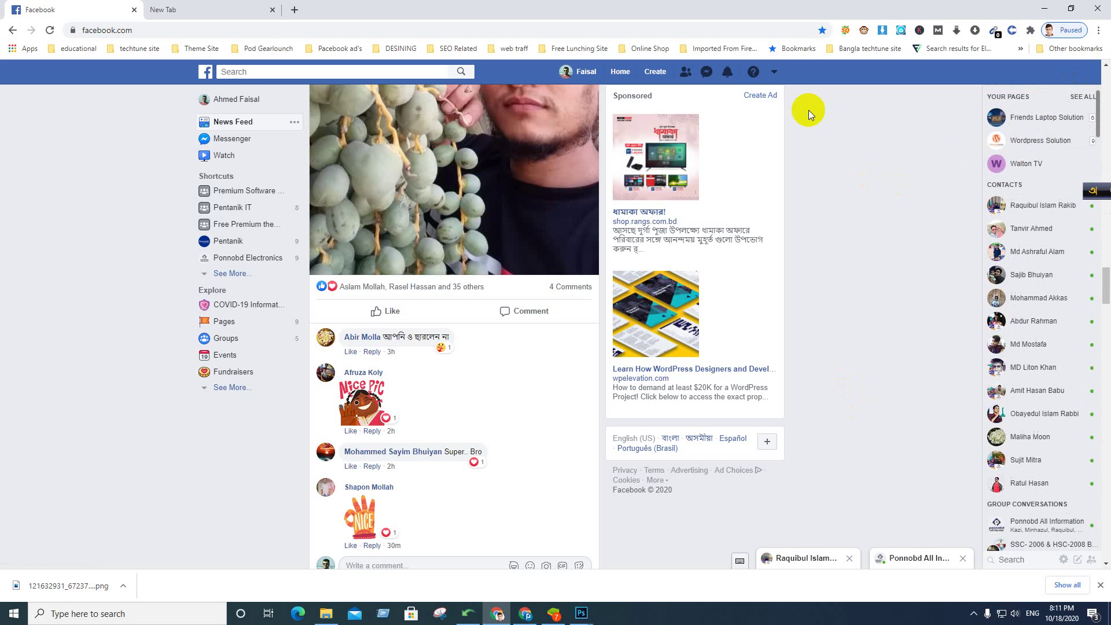
left_click(773, 71)
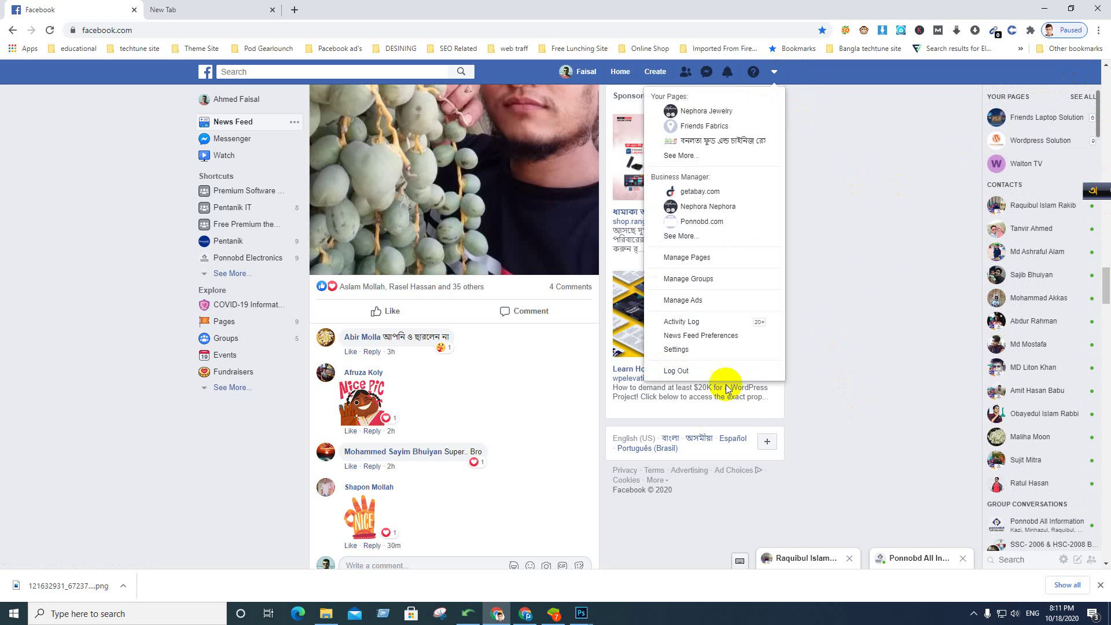
left_click(952, 277)
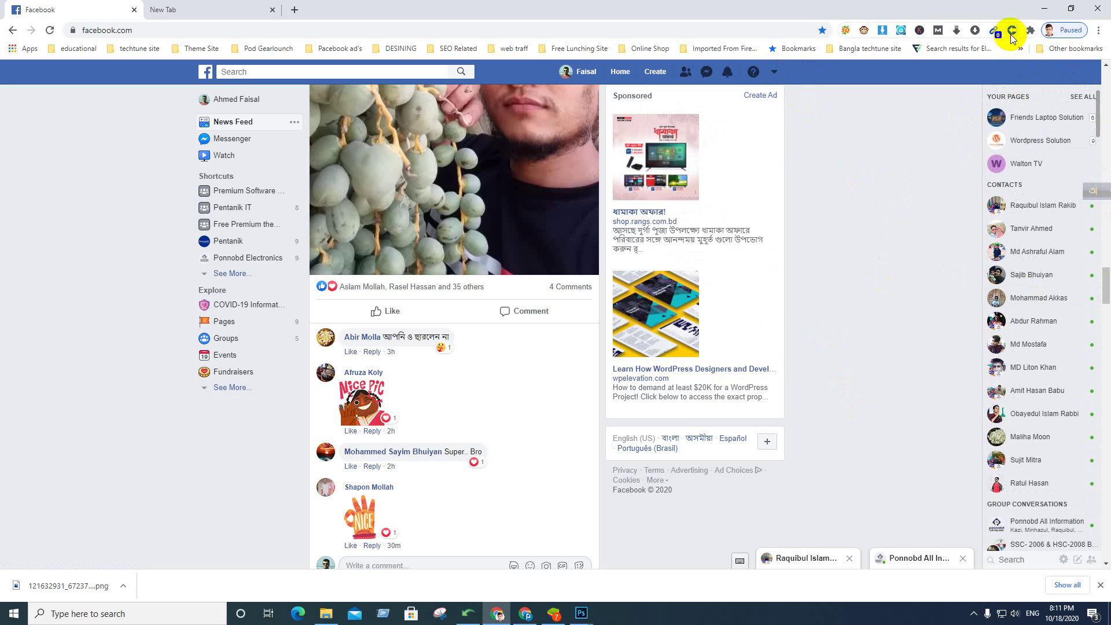
Disable the Old Layout for Facebook extension in the browser's extension manager, then remove it
left_click(1033, 34)
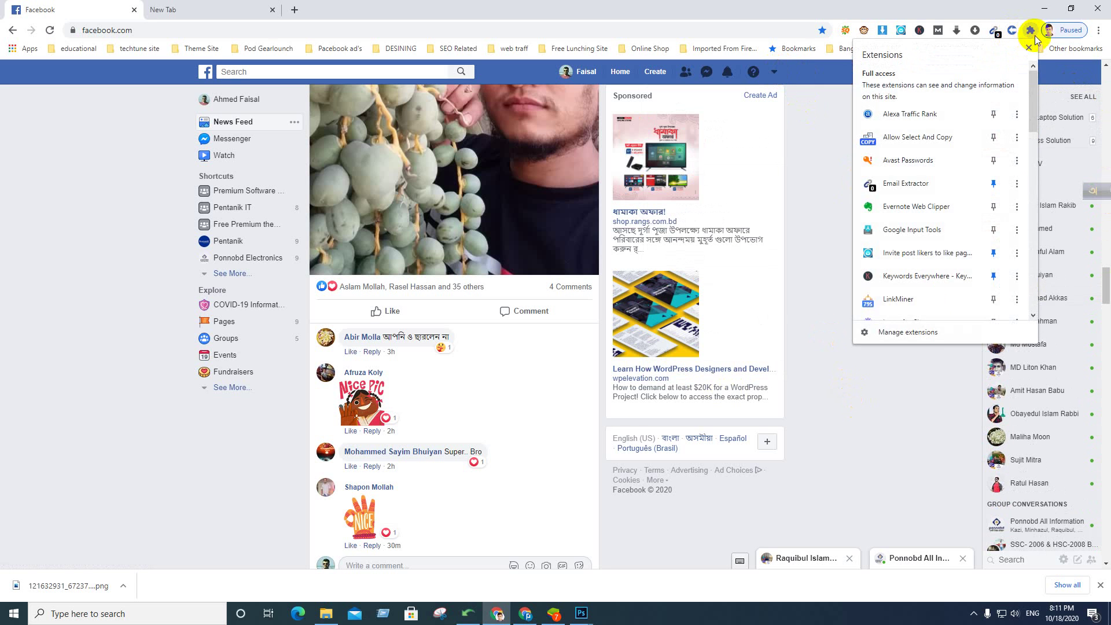
left_click(900, 331)
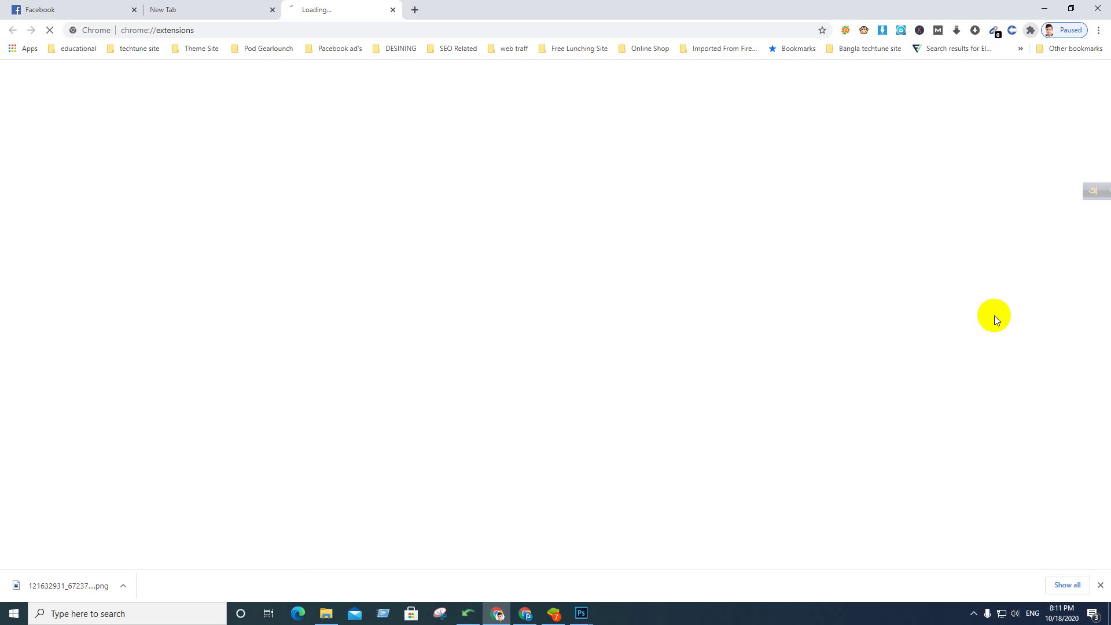
scroll(853, 324, "down", 10)
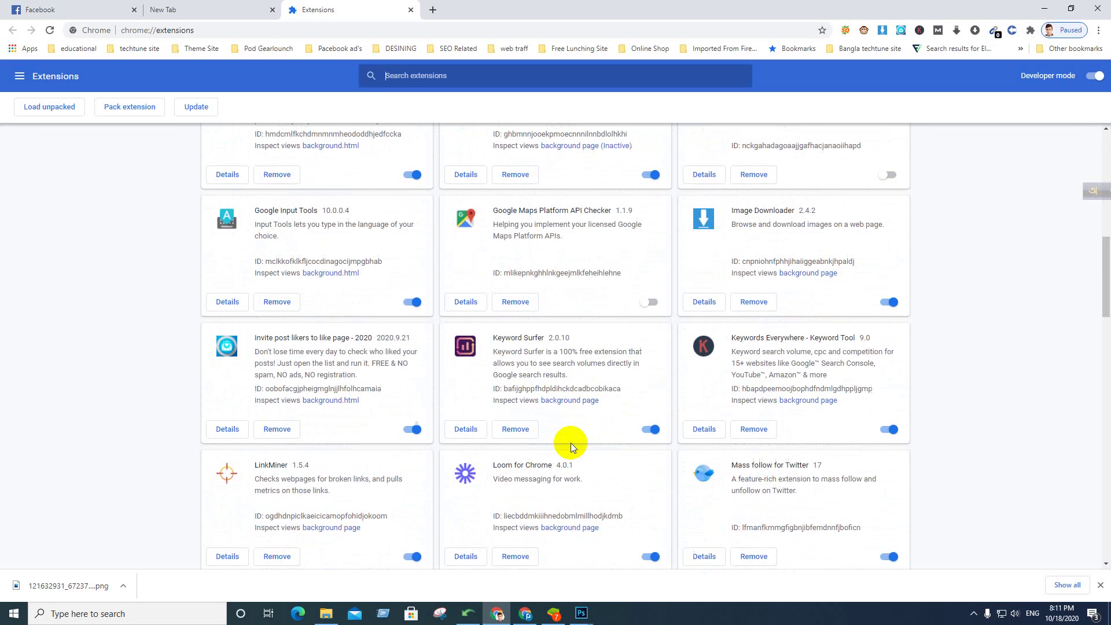
scroll(560, 449, "down", 8)
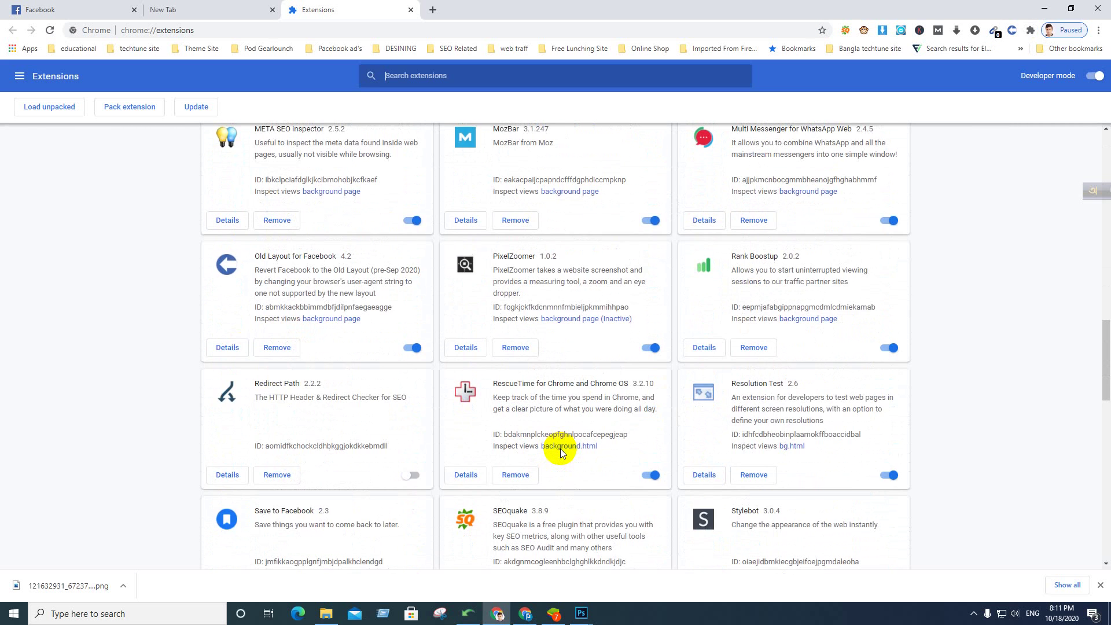
scroll(560, 448, "down", 5)
scroll(462, 428, "up", 5)
left_click(412, 347)
left_click(283, 348)
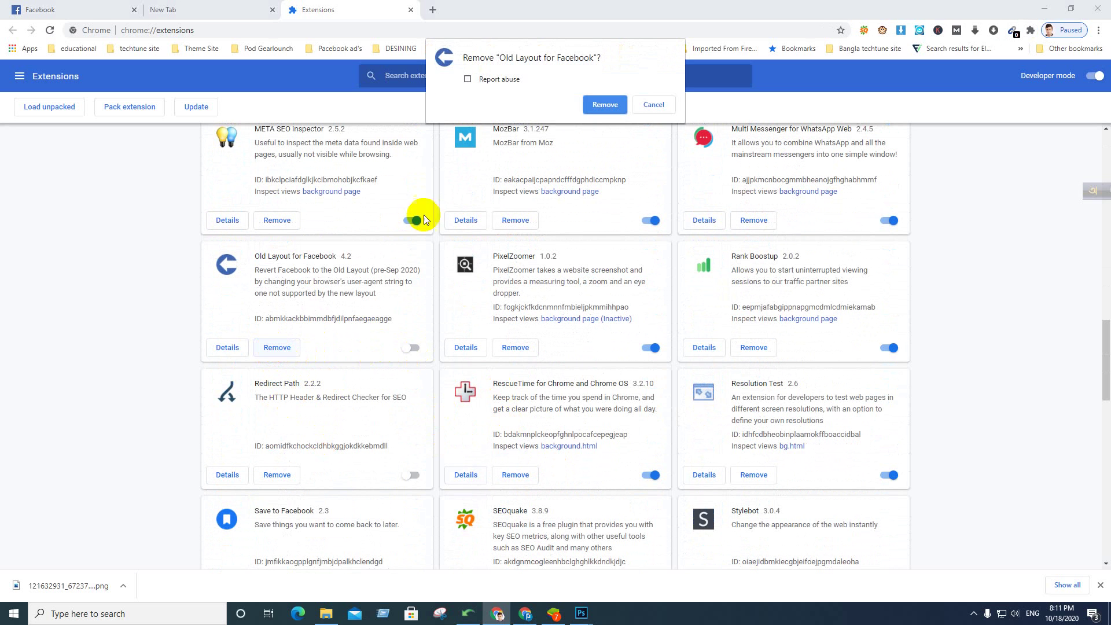
left_click(599, 105)
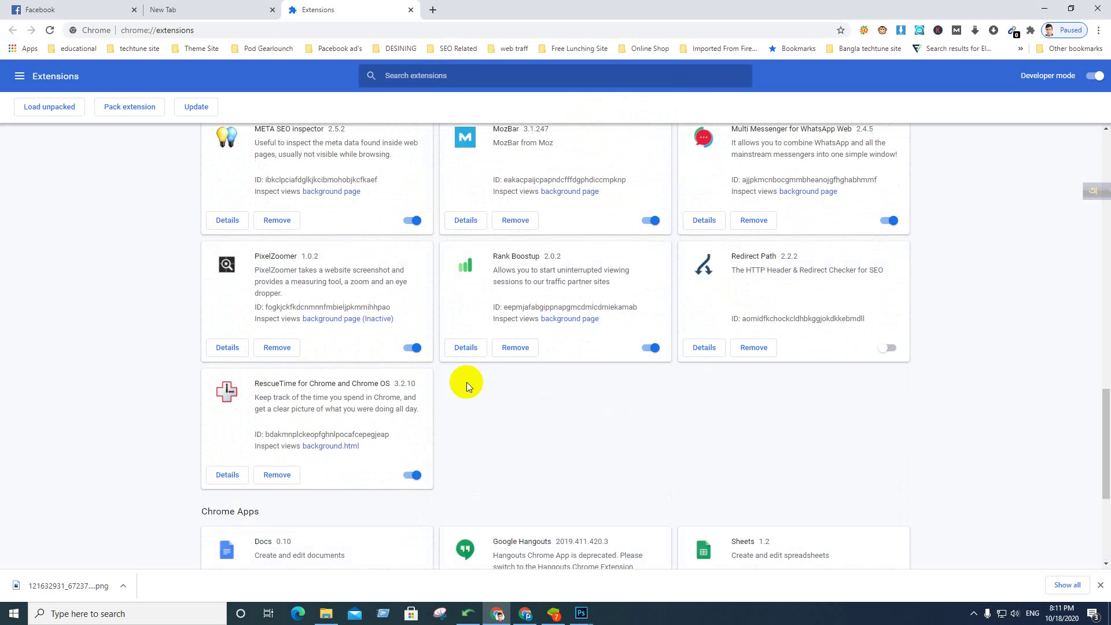
Close the extensions page and reload Facebook, then look through its home page
left_click(411, 9)
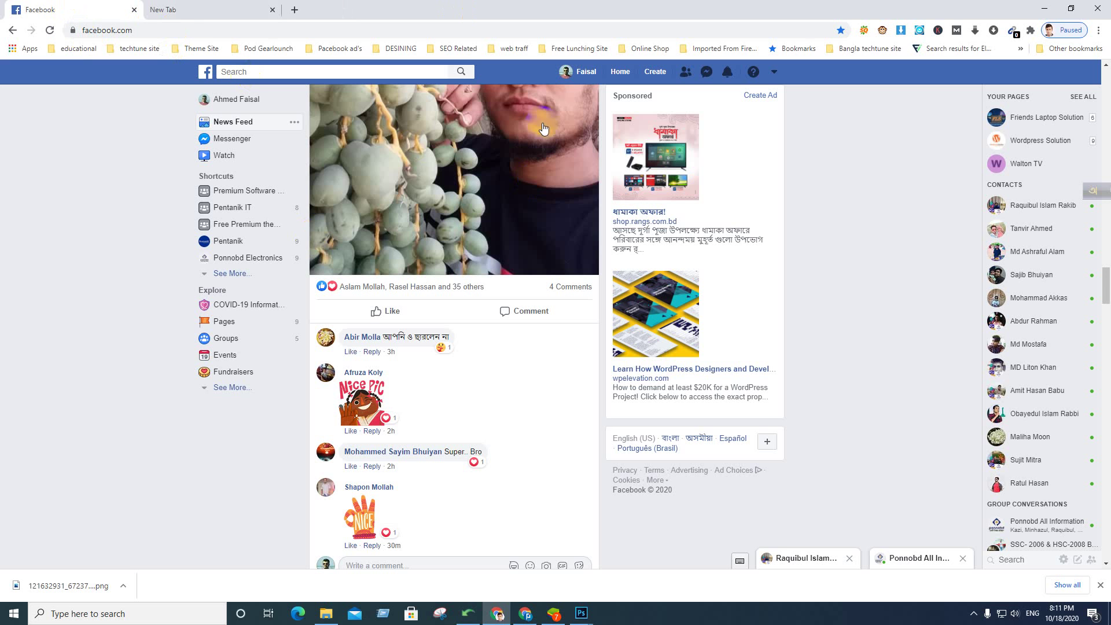
left_click(48, 30)
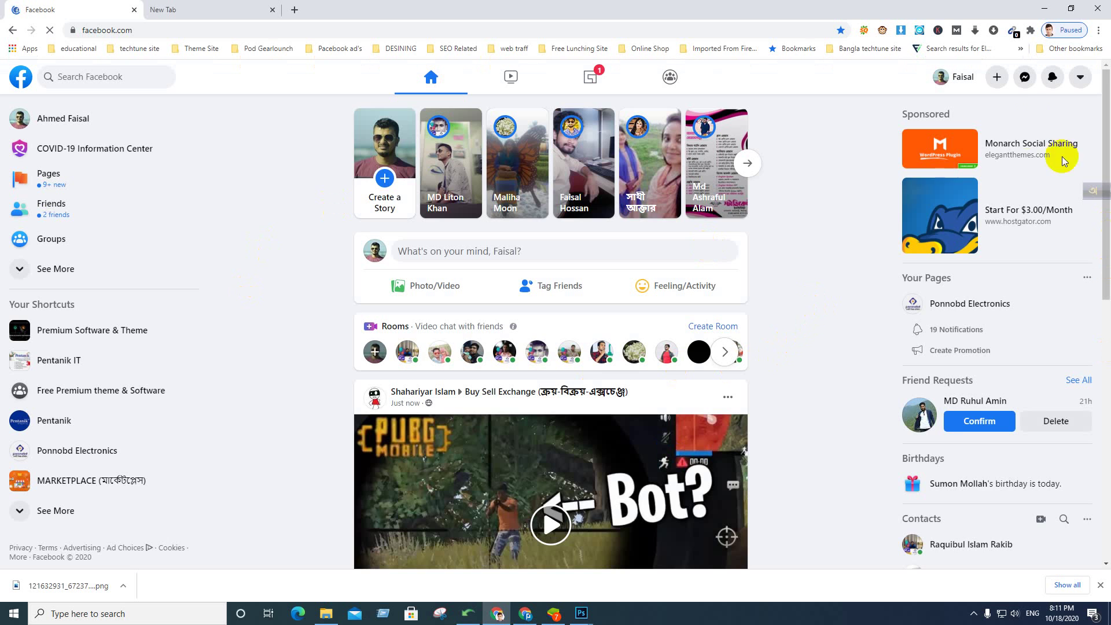
scroll(1027, 132, "down", 5)
scroll(564, 391, "down", 10)
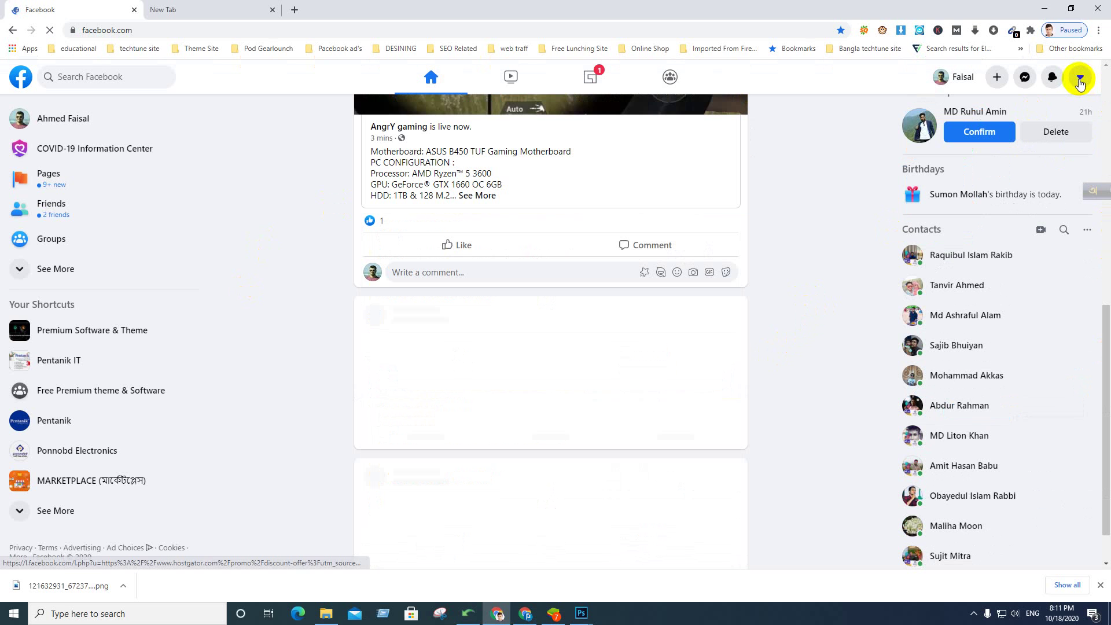
Examine the new layout's account menu options, contacts list and news feed posts
left_click(1079, 79)
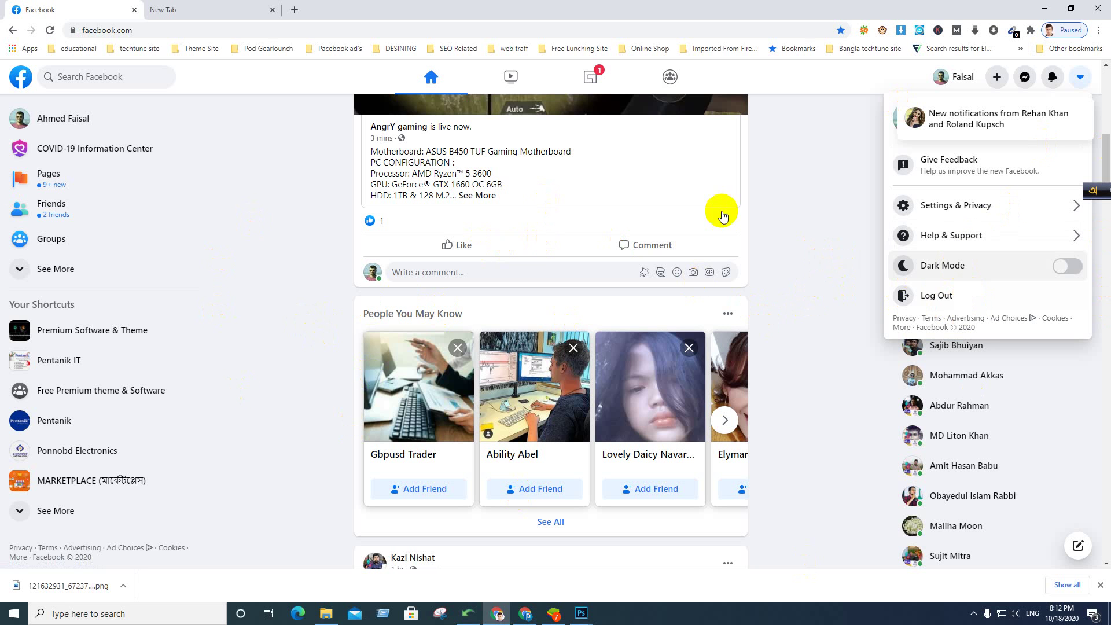
scroll(905, 425, "down", 5)
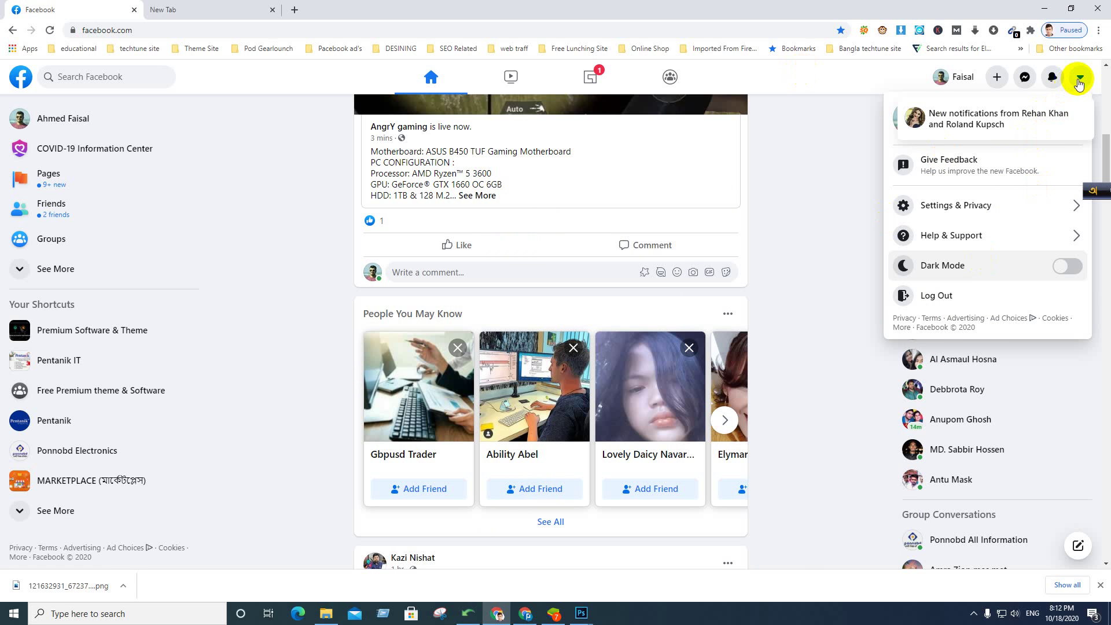
scroll(174, 497, "down", 7)
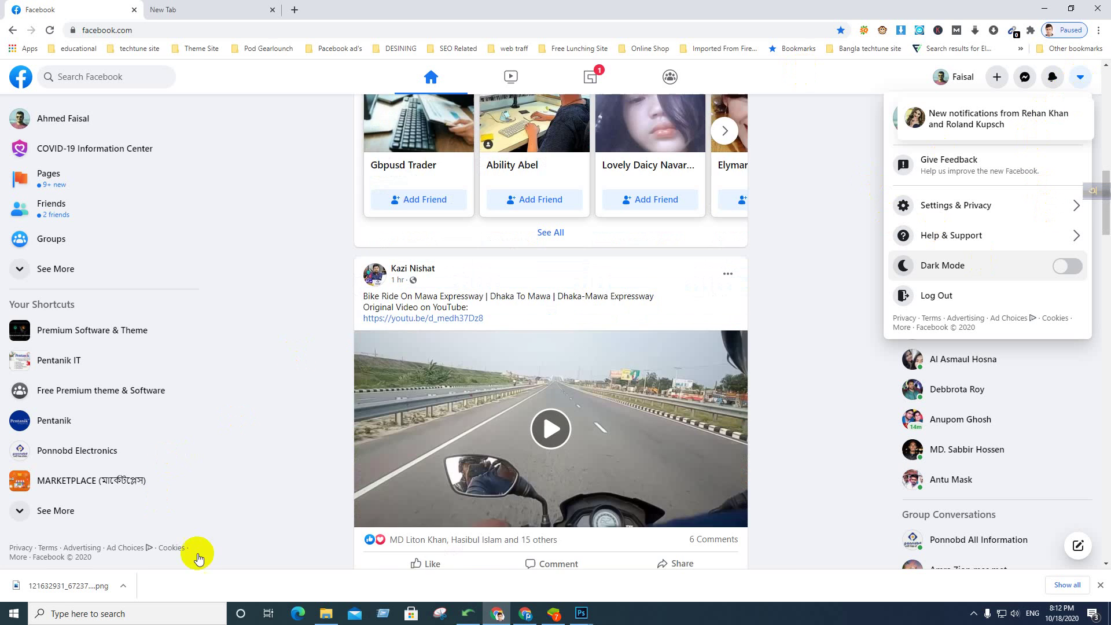
left_click(742, 454)
scroll(743, 454, "down", 5)
scroll(974, 439, "down", 2)
scroll(844, 461, "down", 5)
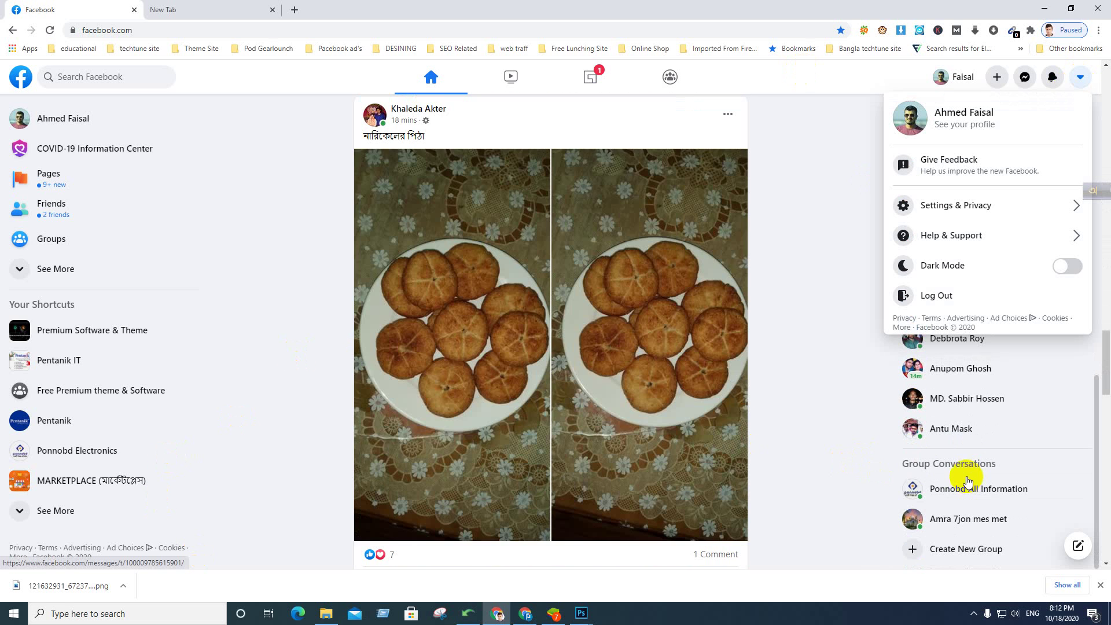
scroll(308, 461, "down", 15)
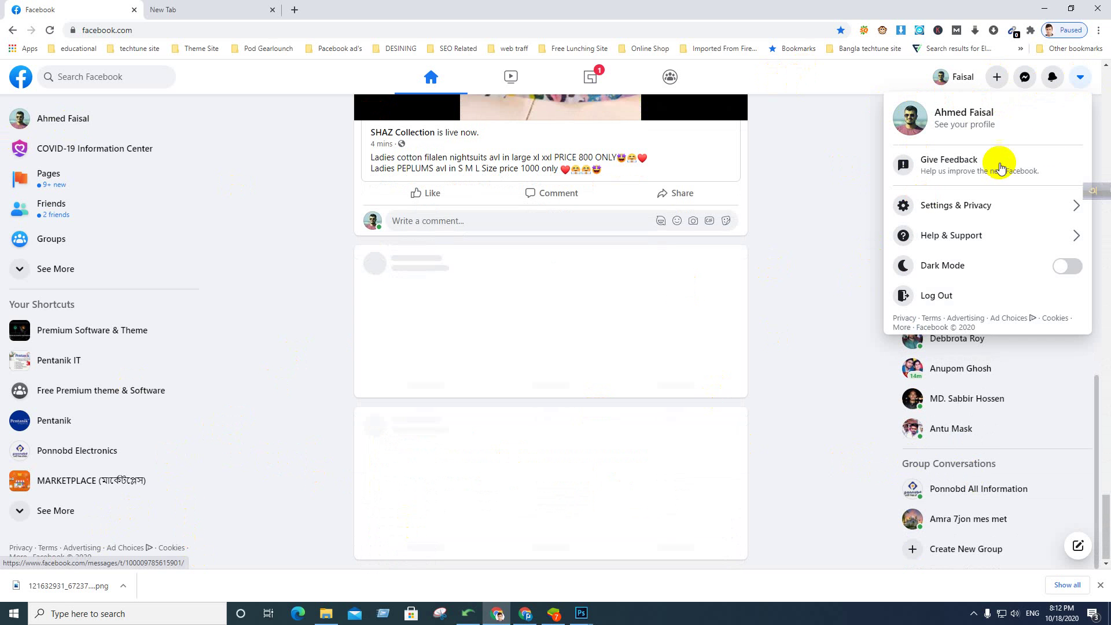
left_click(1078, 85)
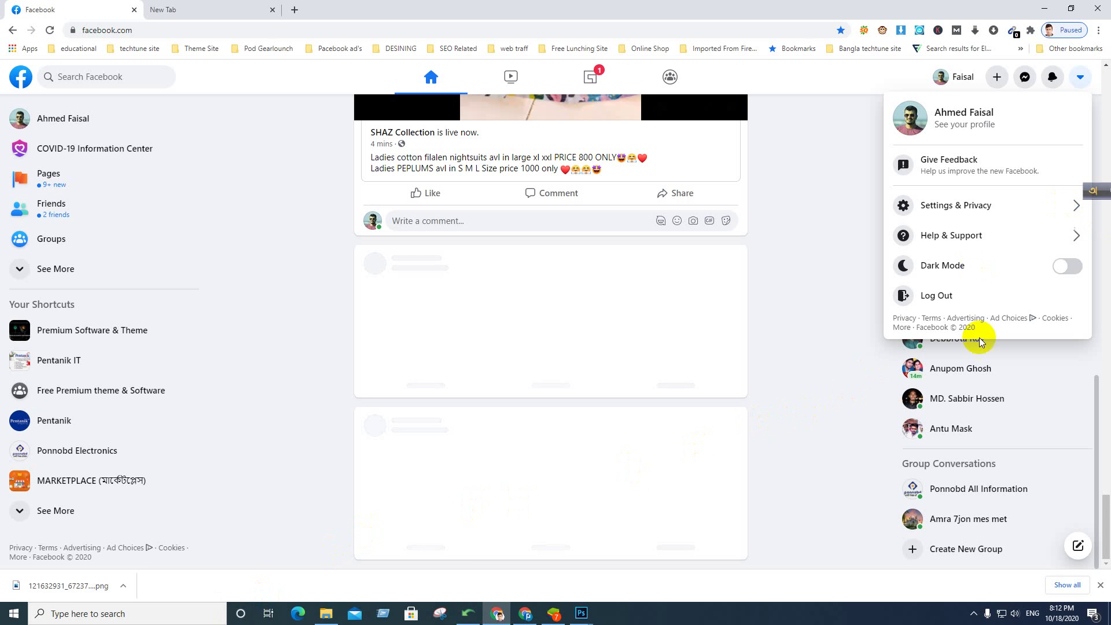
scroll(415, 373, "up", 20)
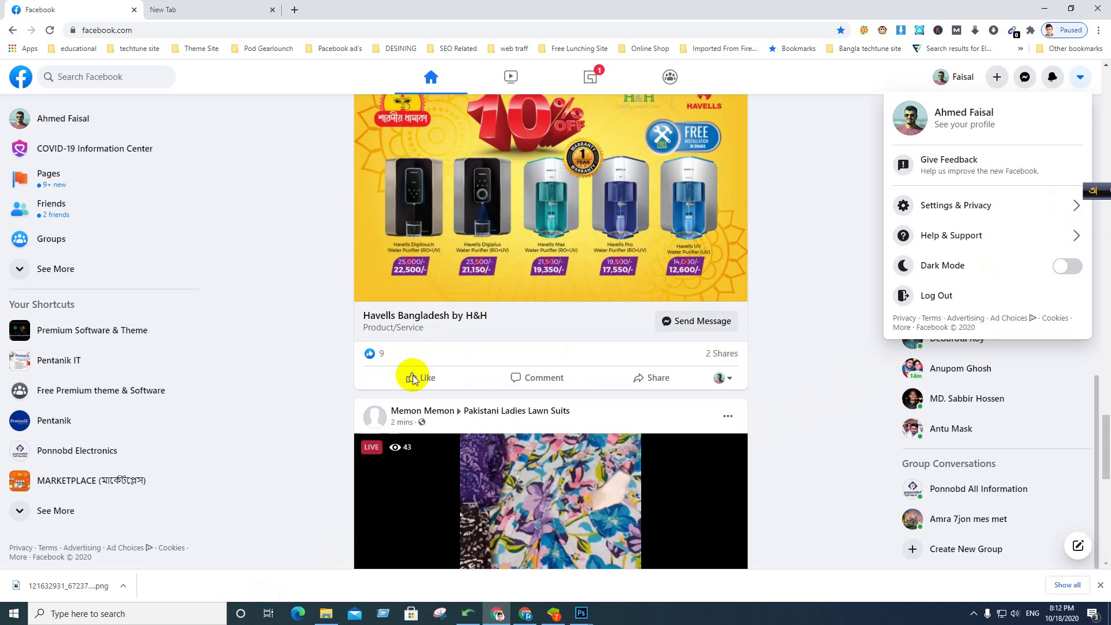
scroll(412, 375, "up", 8)
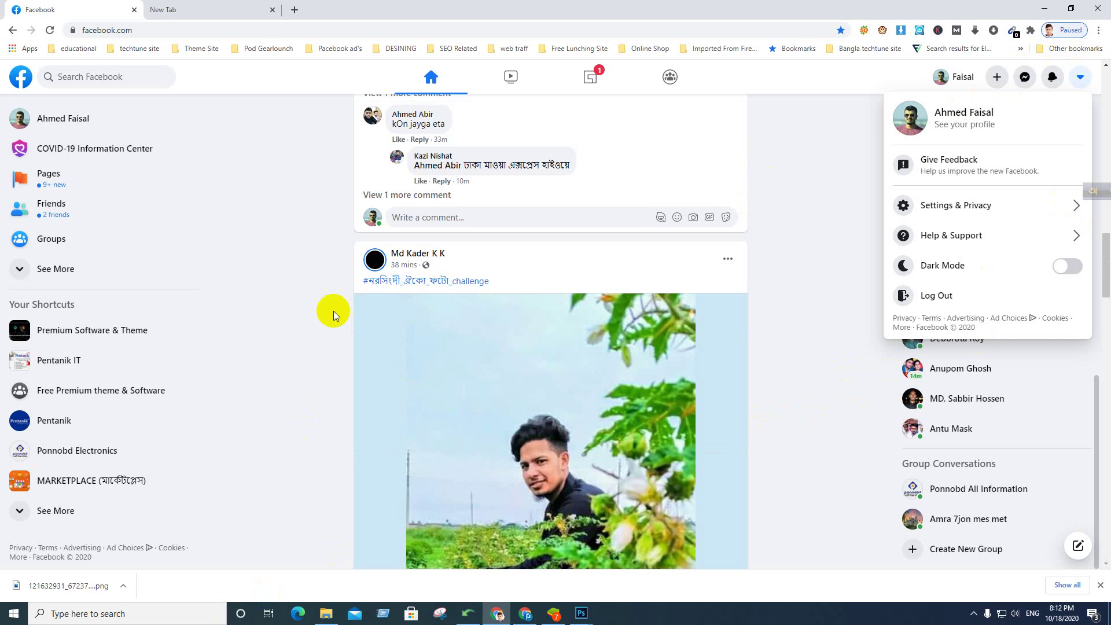
Turn on Dark Mode for the Facebook account
scroll(1004, 280, "up", 2)
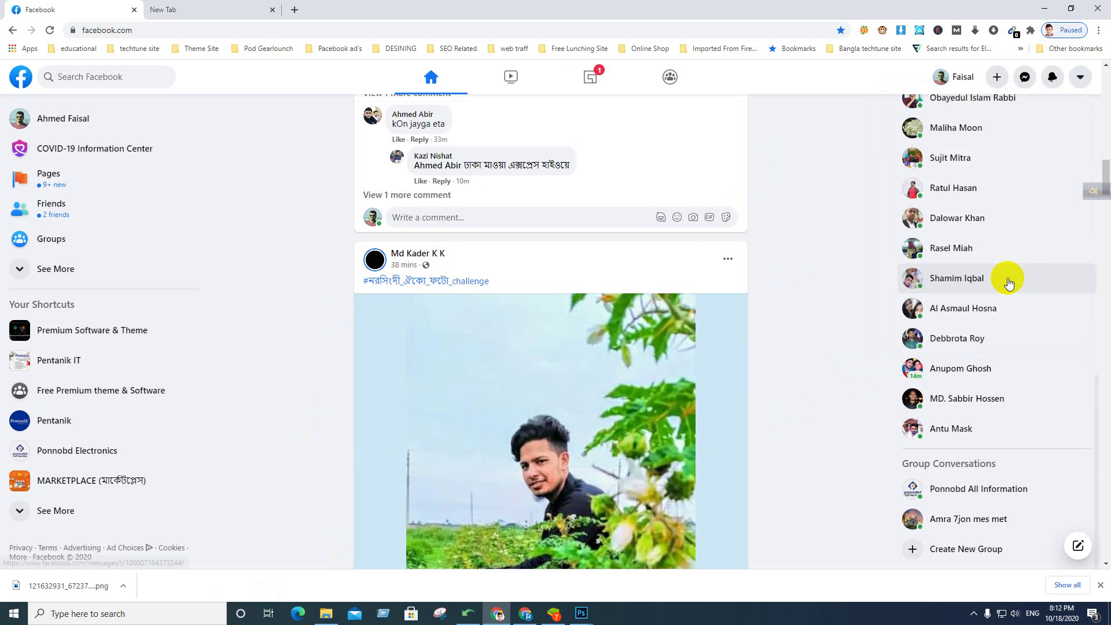
left_click(1077, 79)
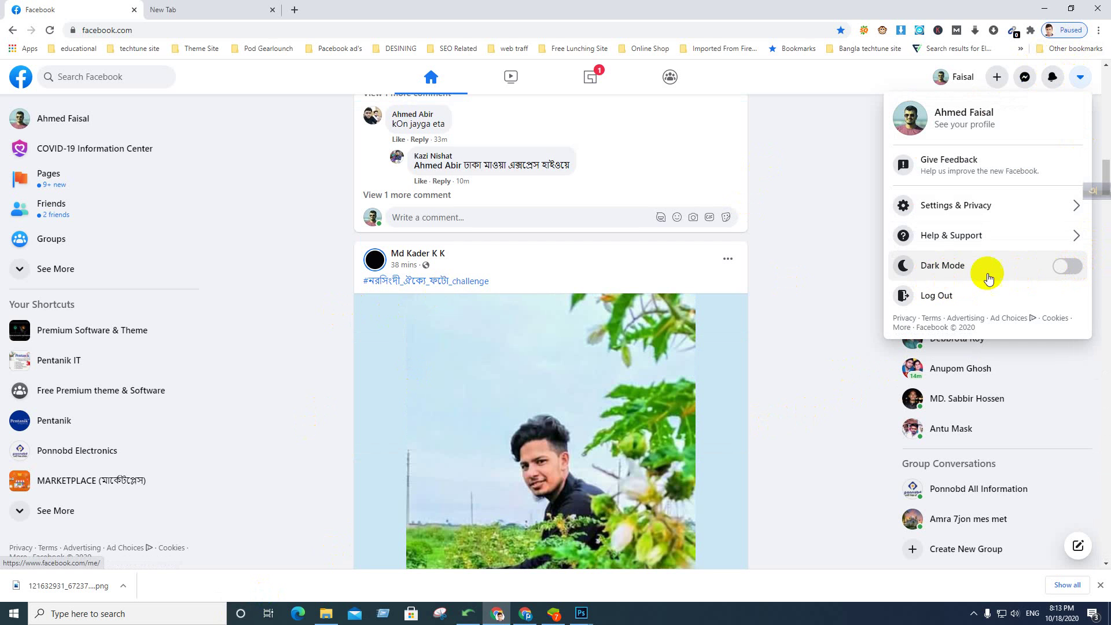
scroll(386, 321, "down", 3)
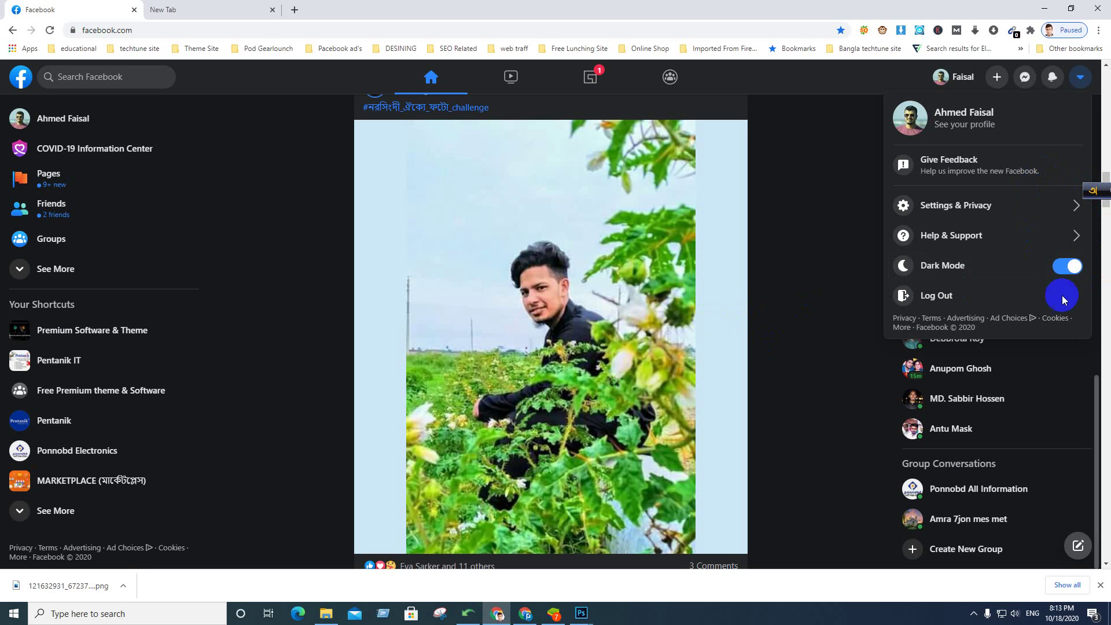
Open the browser's extension management page and look over the first installed extensions
left_click(1097, 30)
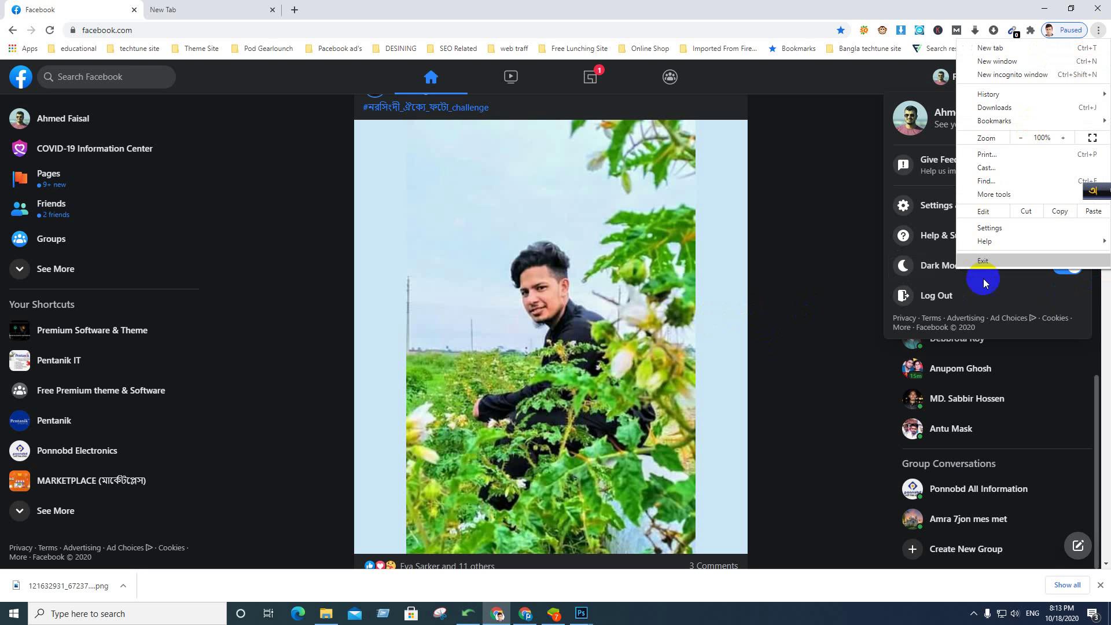
mouse_move(987, 194)
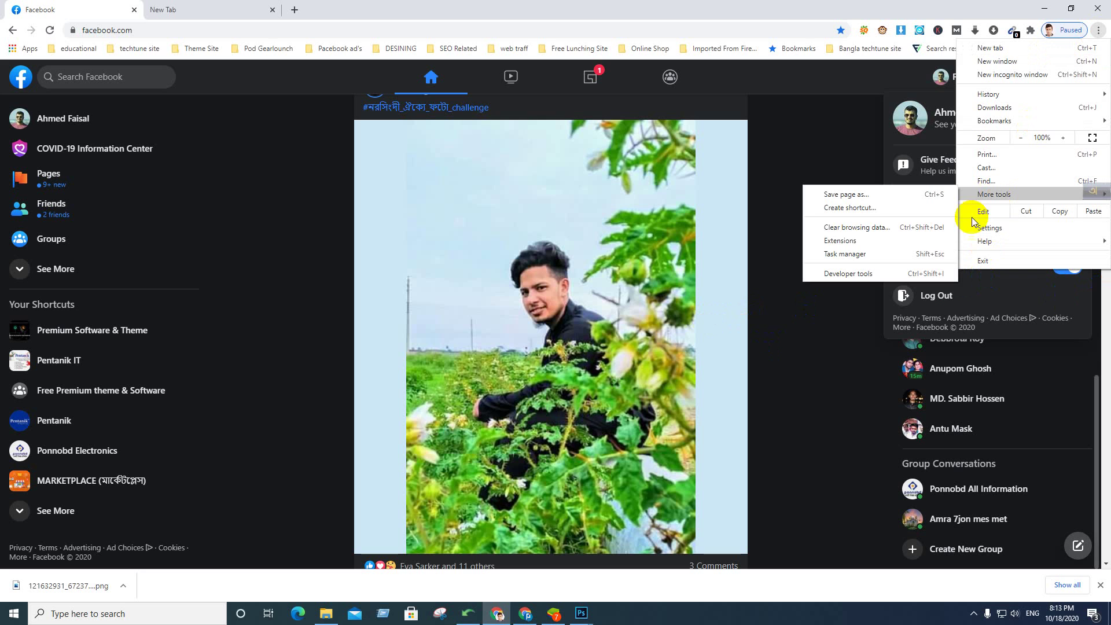
left_click(840, 241)
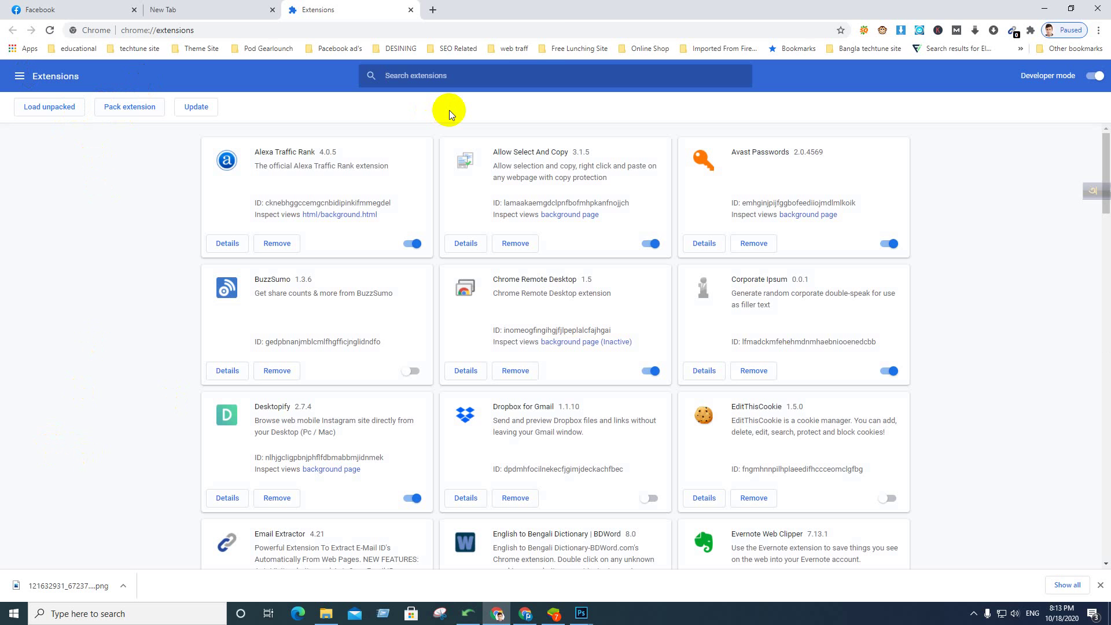
scroll(312, 431, "down", 1)
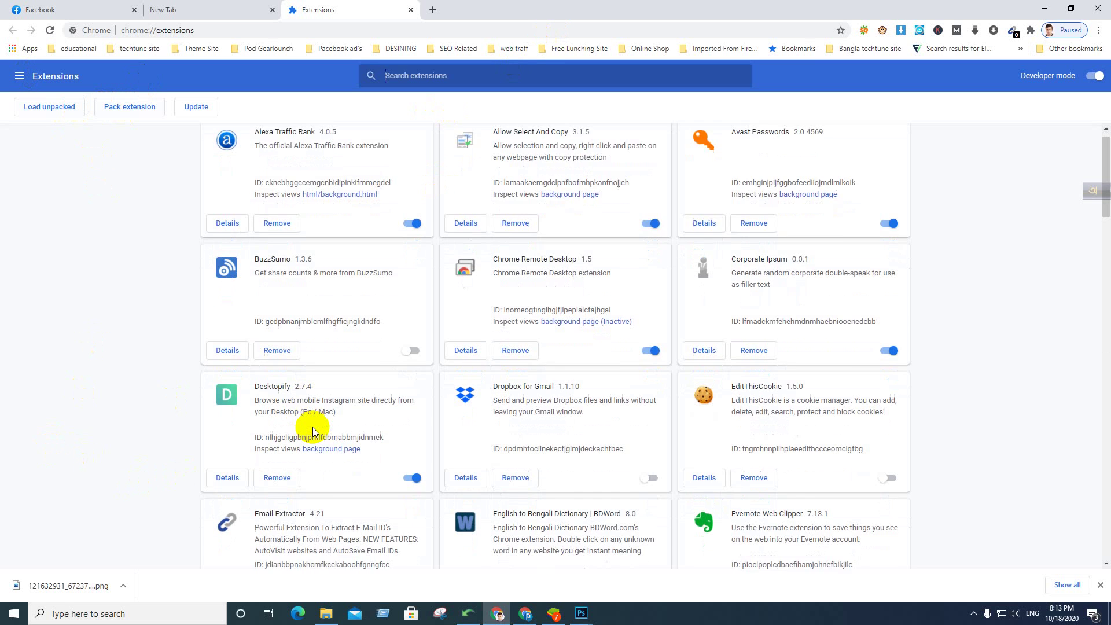
scroll(313, 431, "down", 4)
scroll(255, 371, "up", 4)
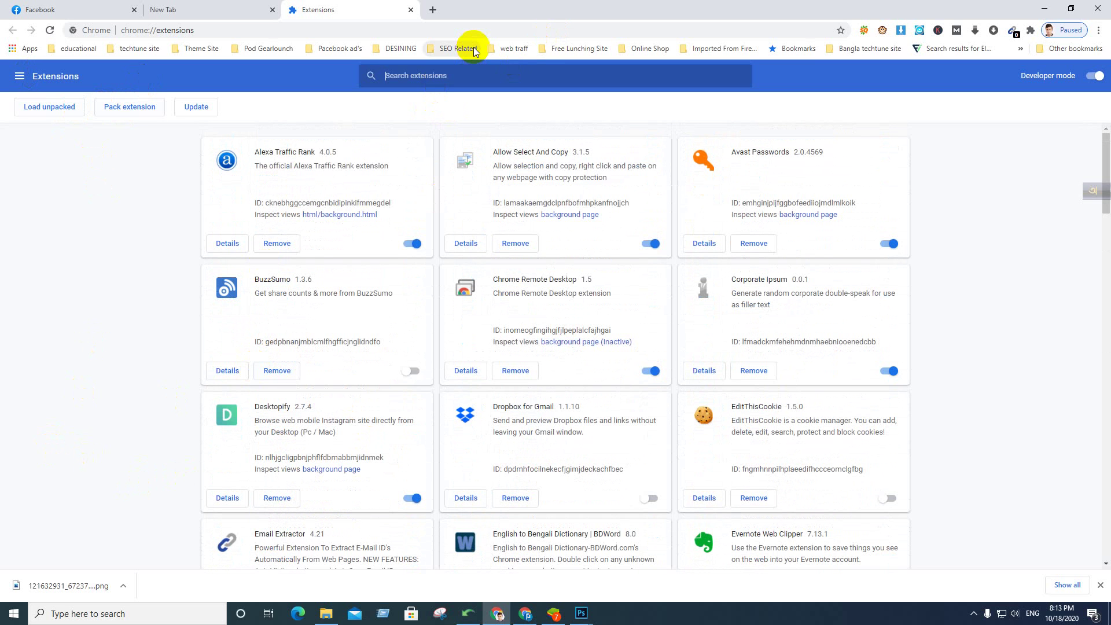
Search the installed extensions for "facebook", extending the query to "facebook cl"
type("facebook")
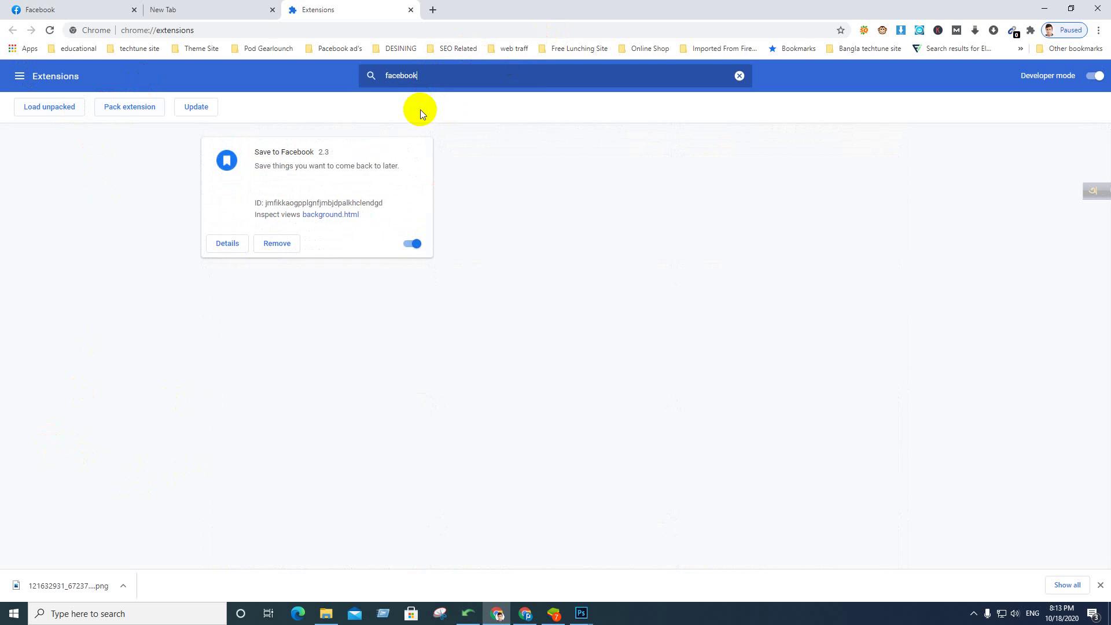
type(" cl")
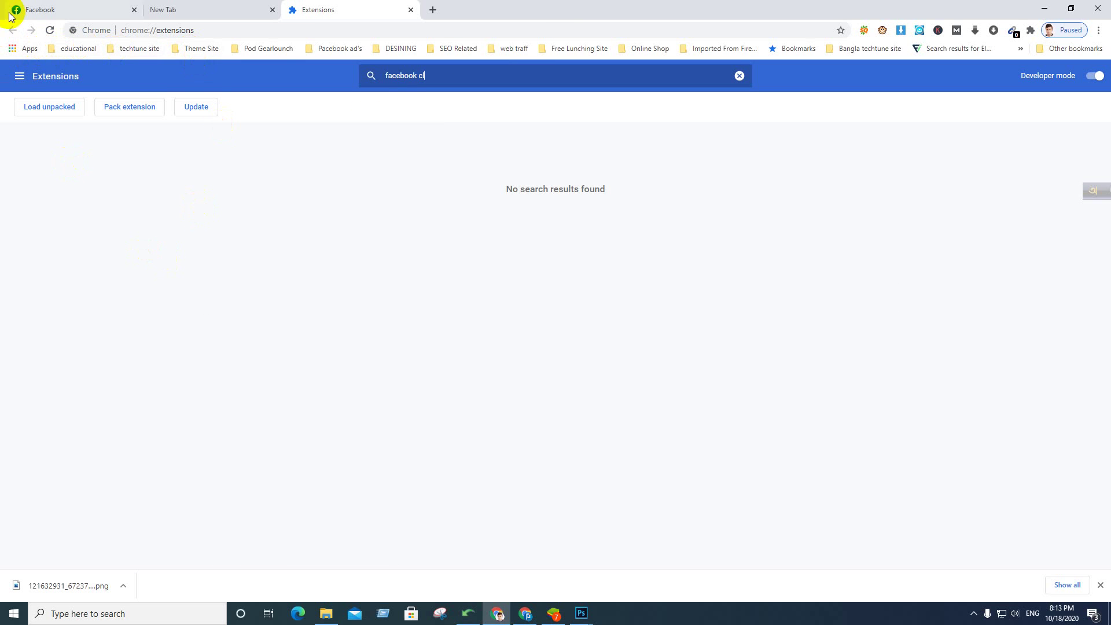
left_click(190, 10)
left_click(337, 7)
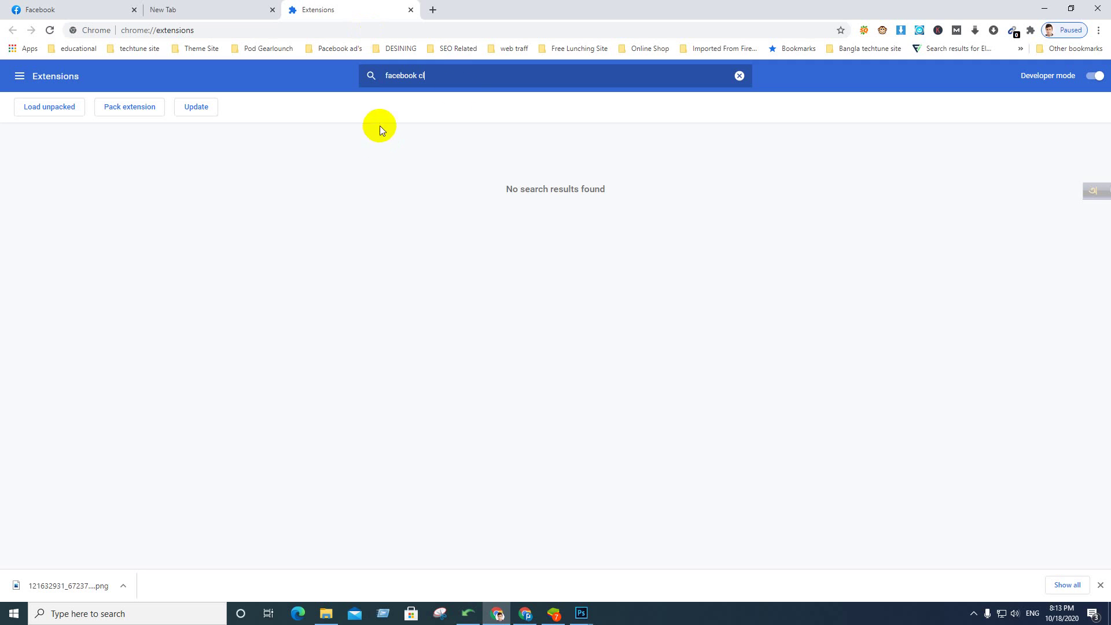
Clear the extension search and look through the full list down to the Chrome Apps section
key("BackSpace")
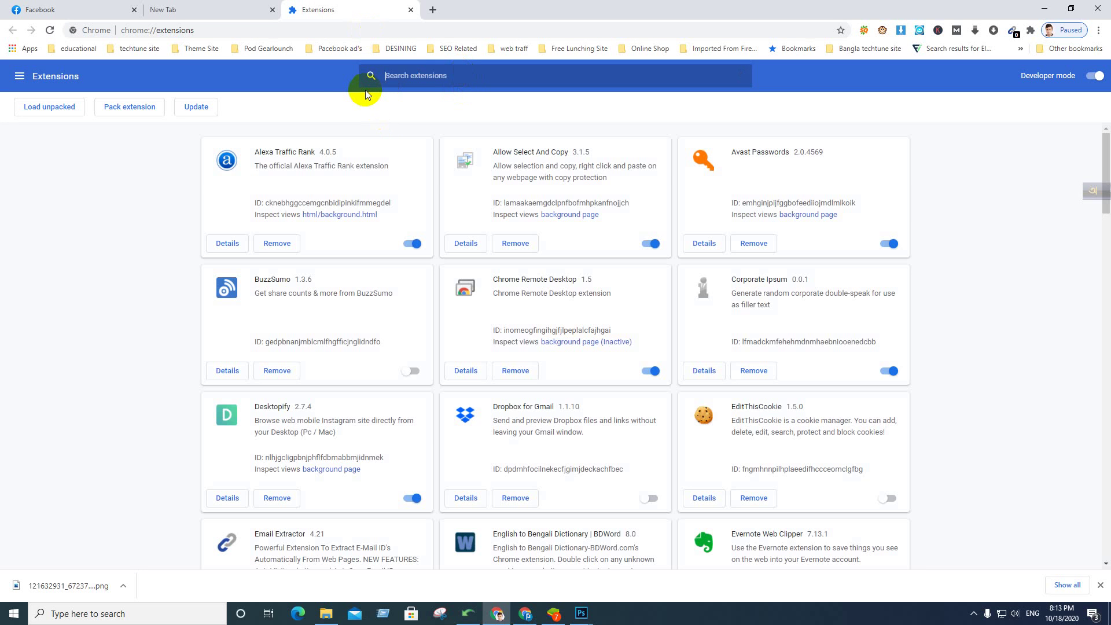
scroll(349, 354, "down", 10)
scroll(382, 379, "down", 17)
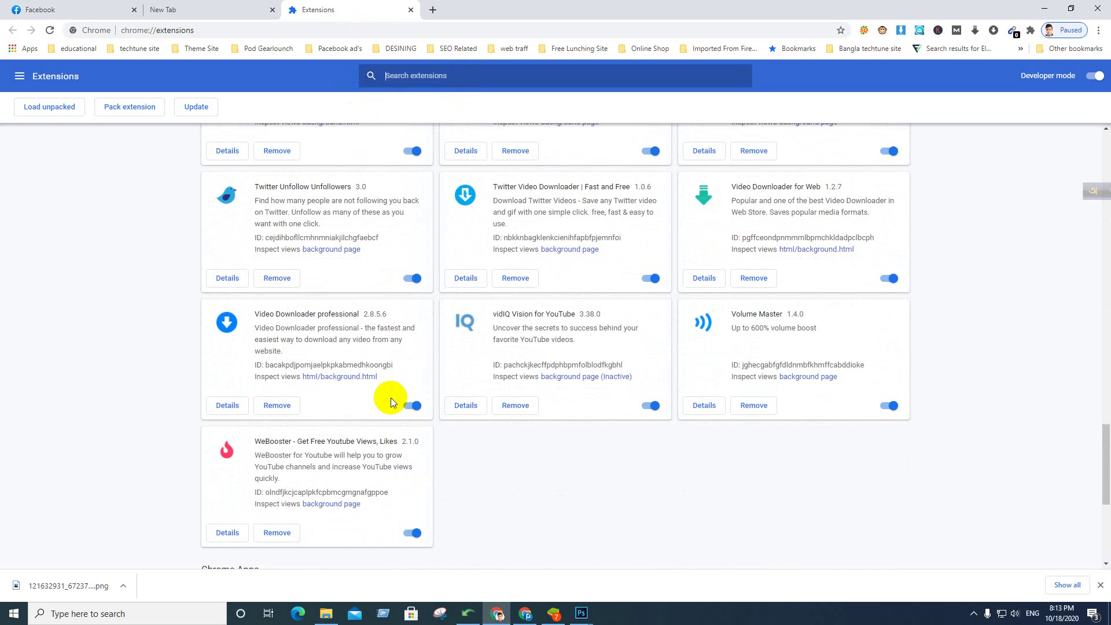
scroll(390, 397, "down", 5)
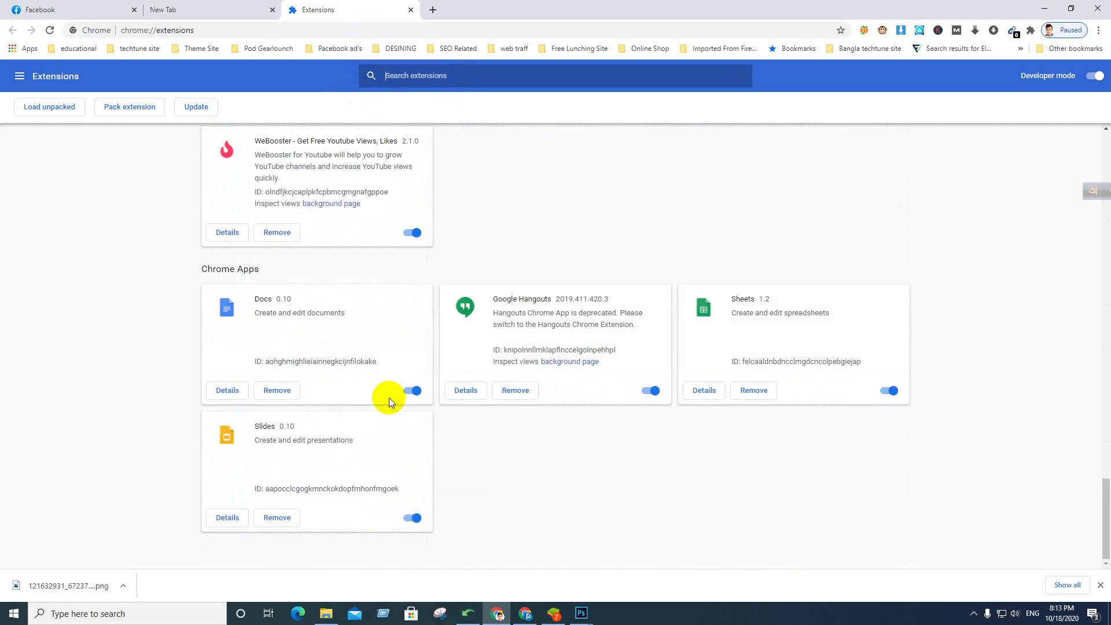
Return to the start of the installed extensions list and open the Chrome Web Store from the extension management page
scroll(388, 397, "up", 6)
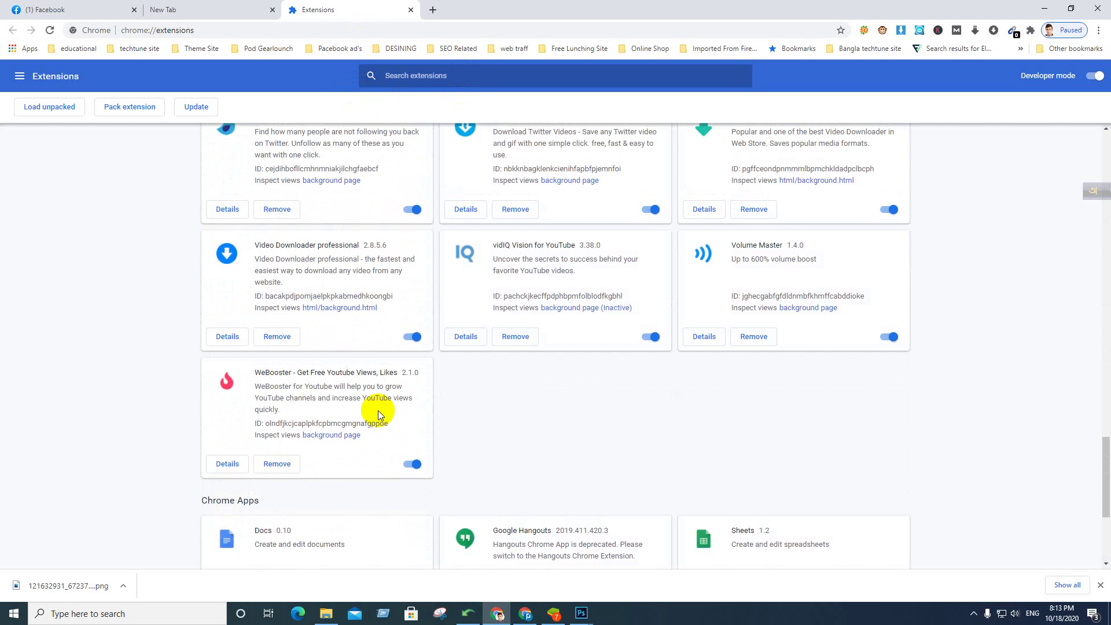
scroll(378, 412, "up", 20)
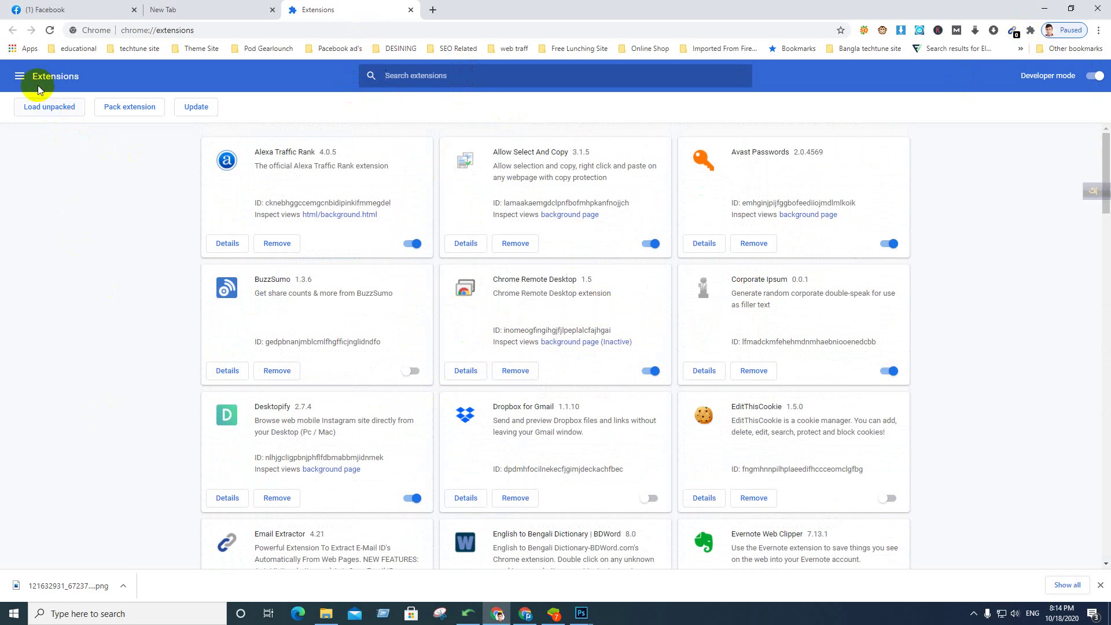
left_click(17, 77)
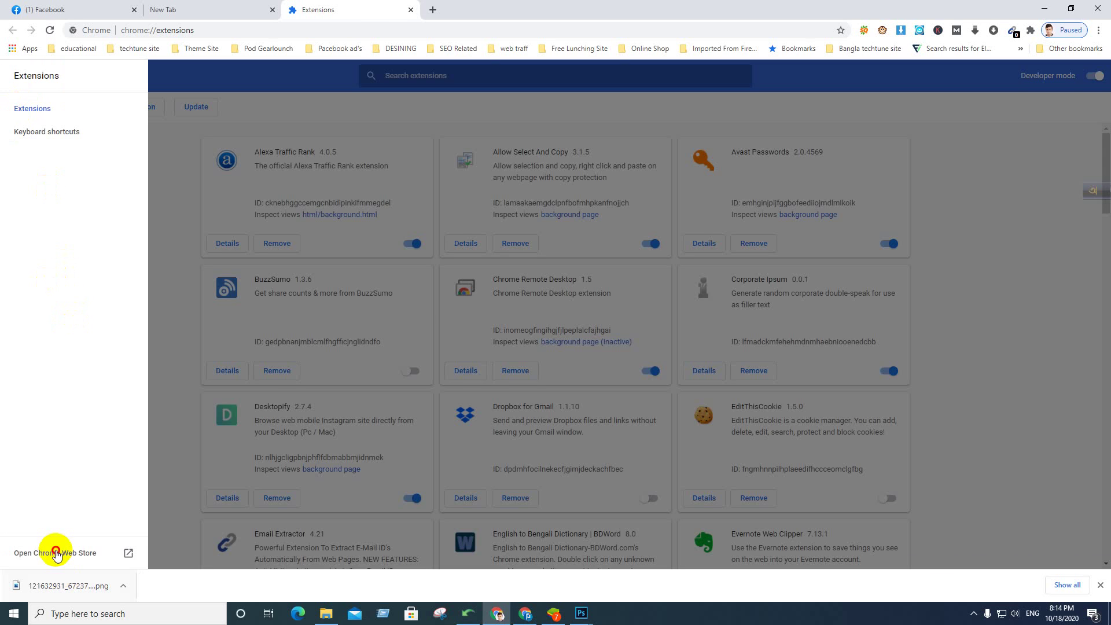
left_click(56, 554)
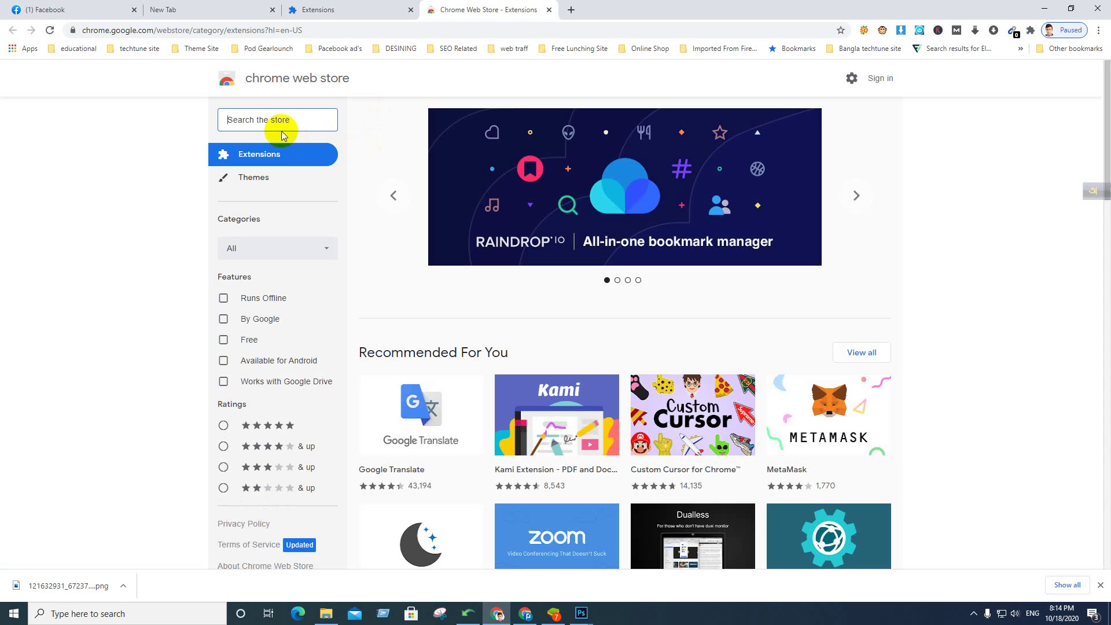
Search the Chrome Web Store for "facebook old layout"
left_click(282, 131)
type("face")
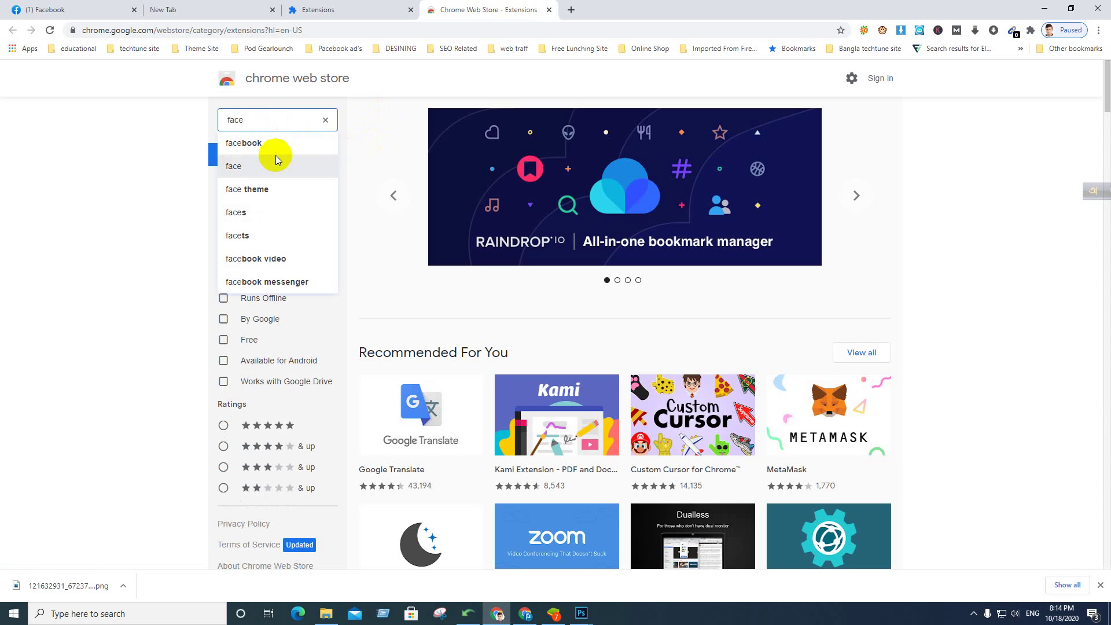
left_click(260, 144)
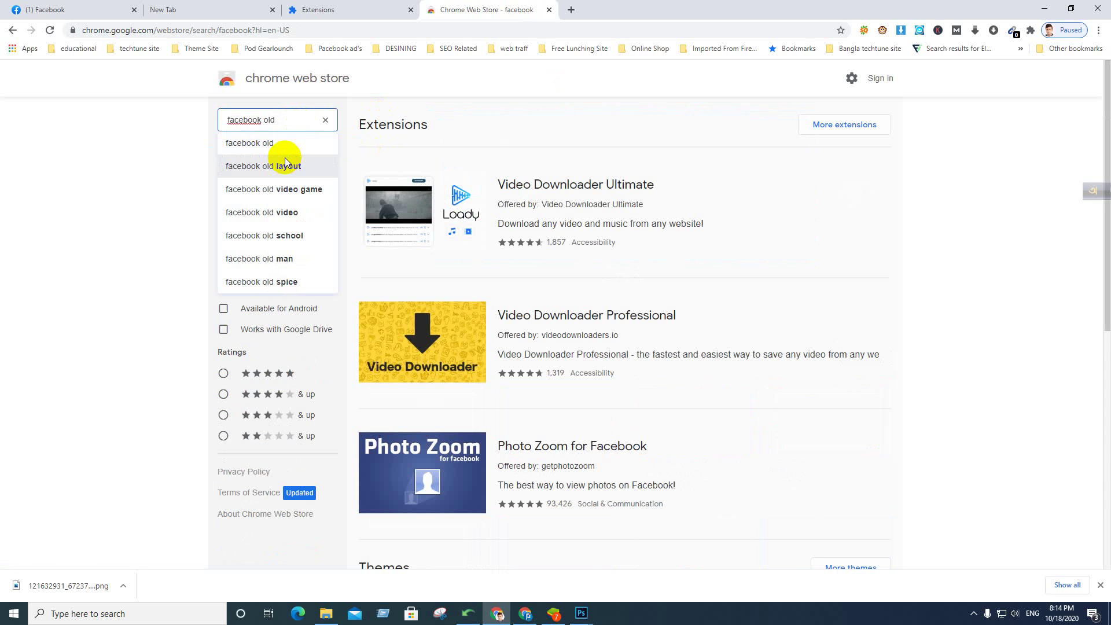
left_click(285, 167)
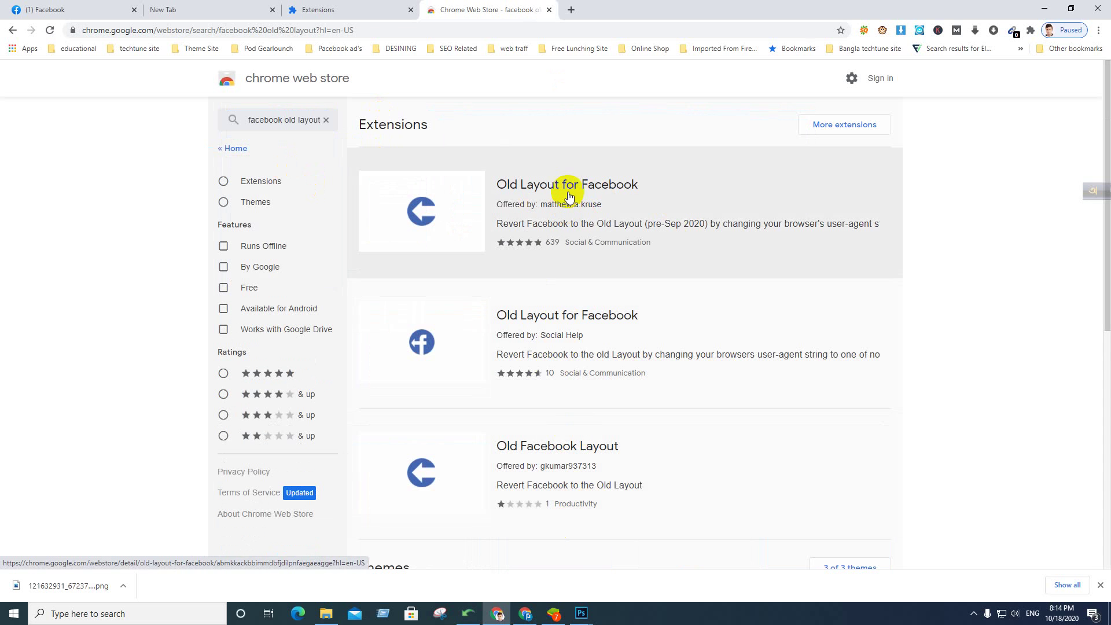
Install the first listed Old Layout for Facebook extension in Chrome and dismiss the installation notice
left_click(570, 191)
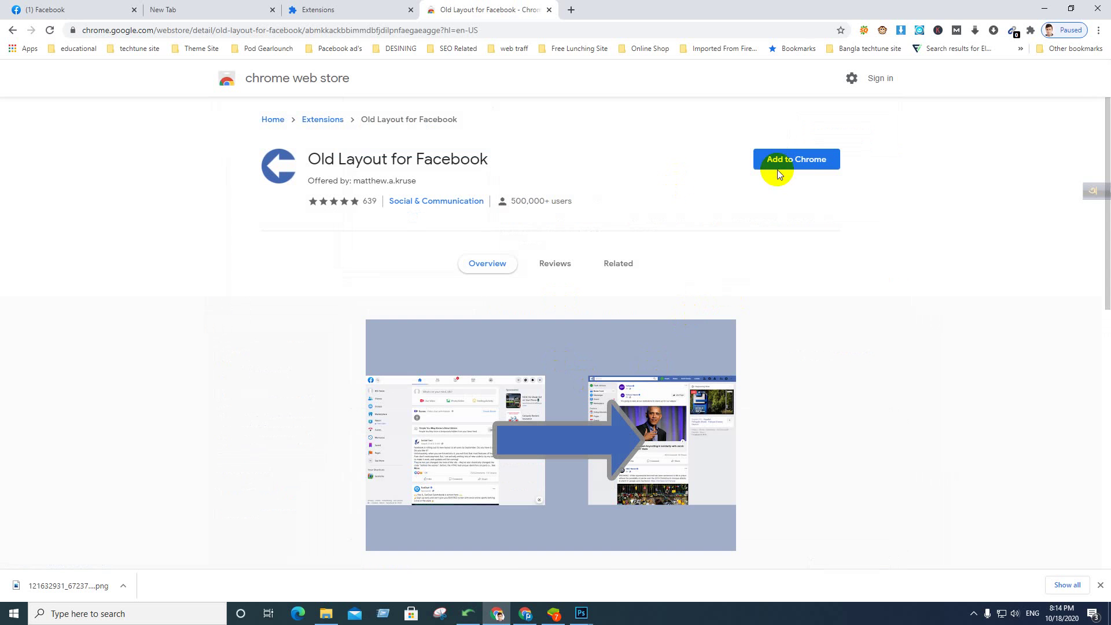
left_click(786, 167)
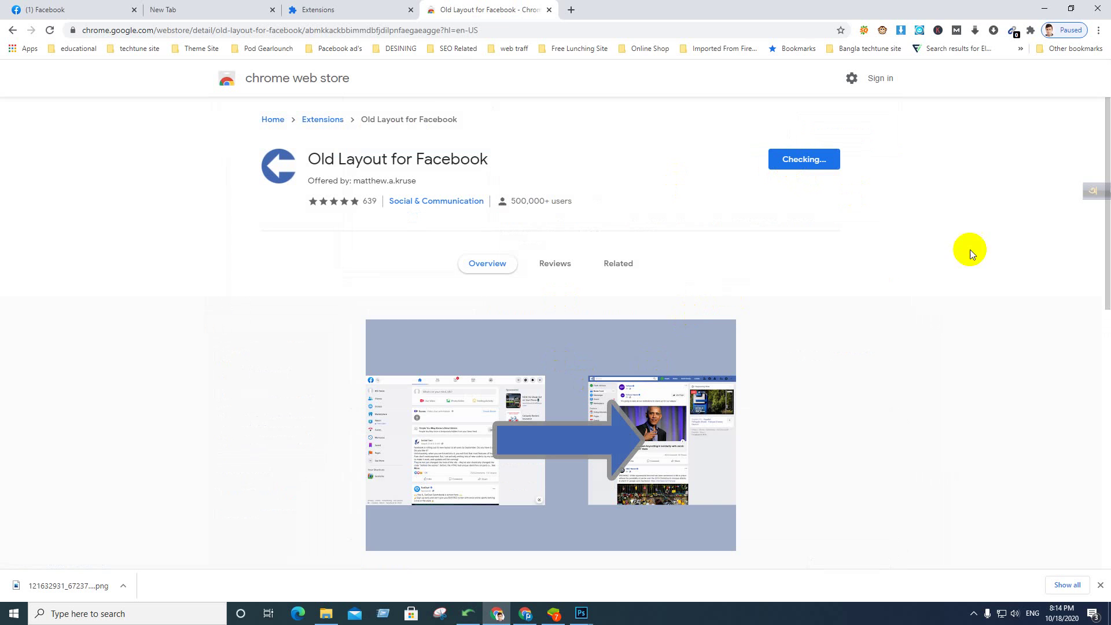
left_click(578, 127)
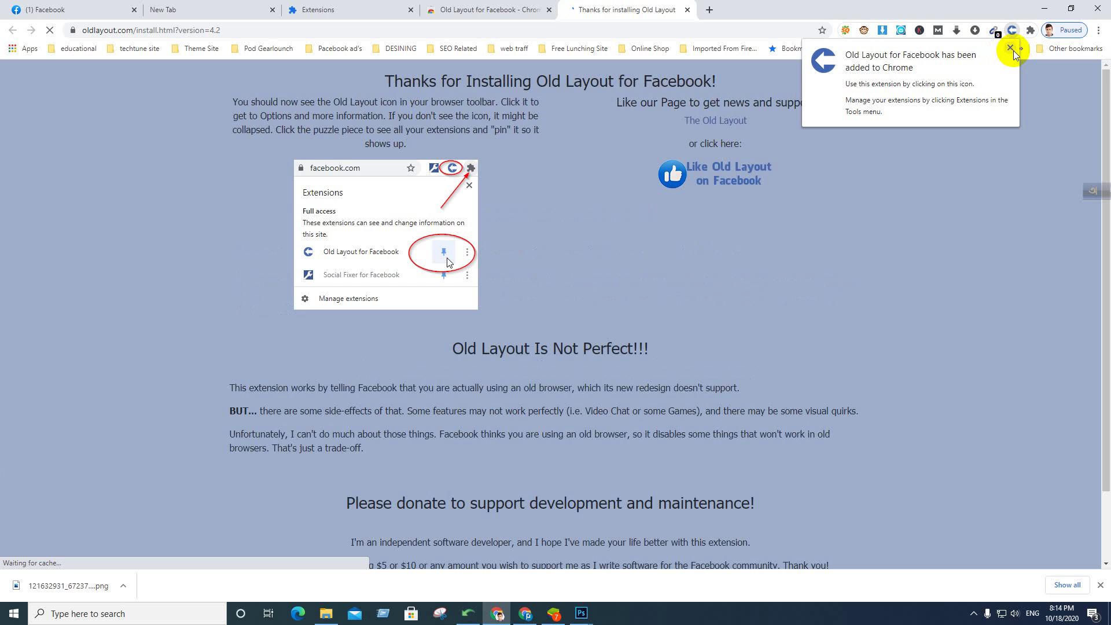
left_click(1011, 49)
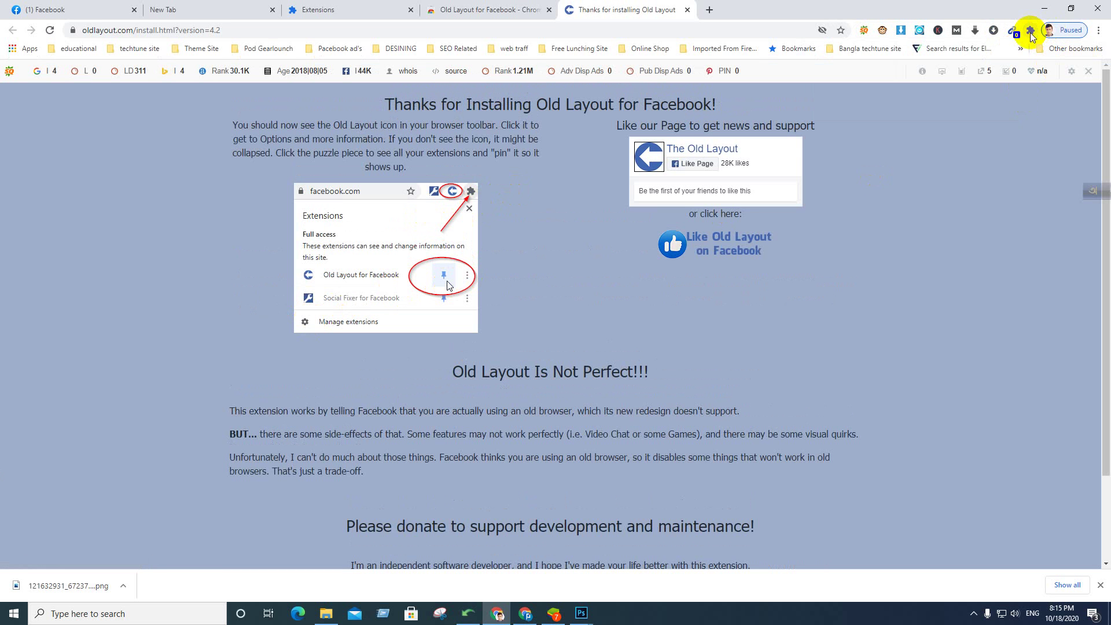
Pin the Old Layout for Facebook extension to the browser toolbar
left_click(1029, 32)
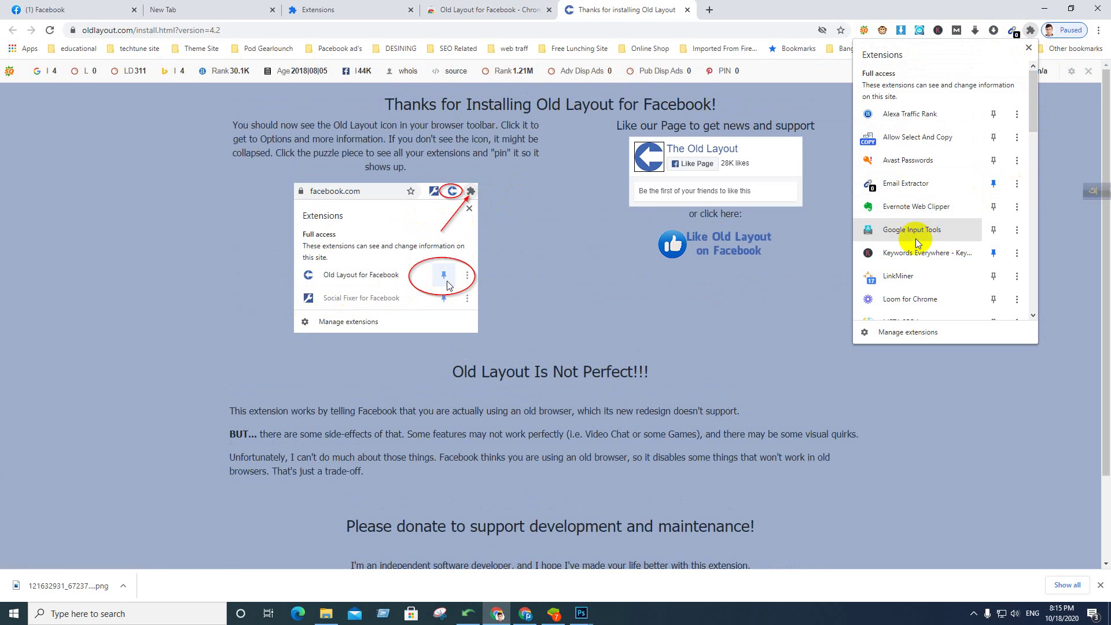
scroll(917, 248, "down", 6)
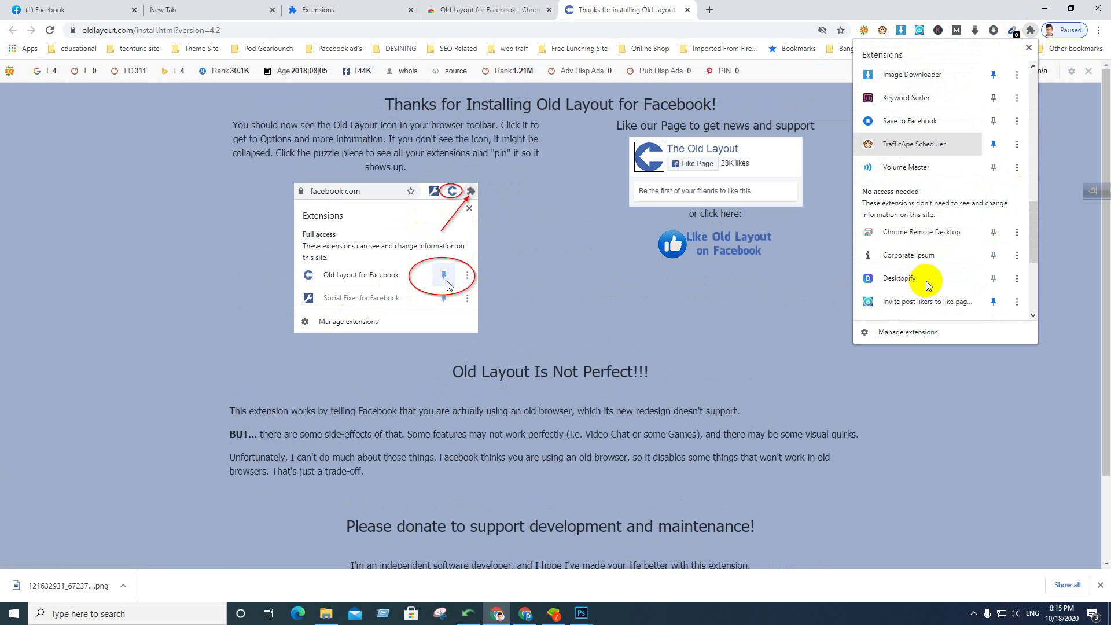
scroll(925, 278, "down", 3)
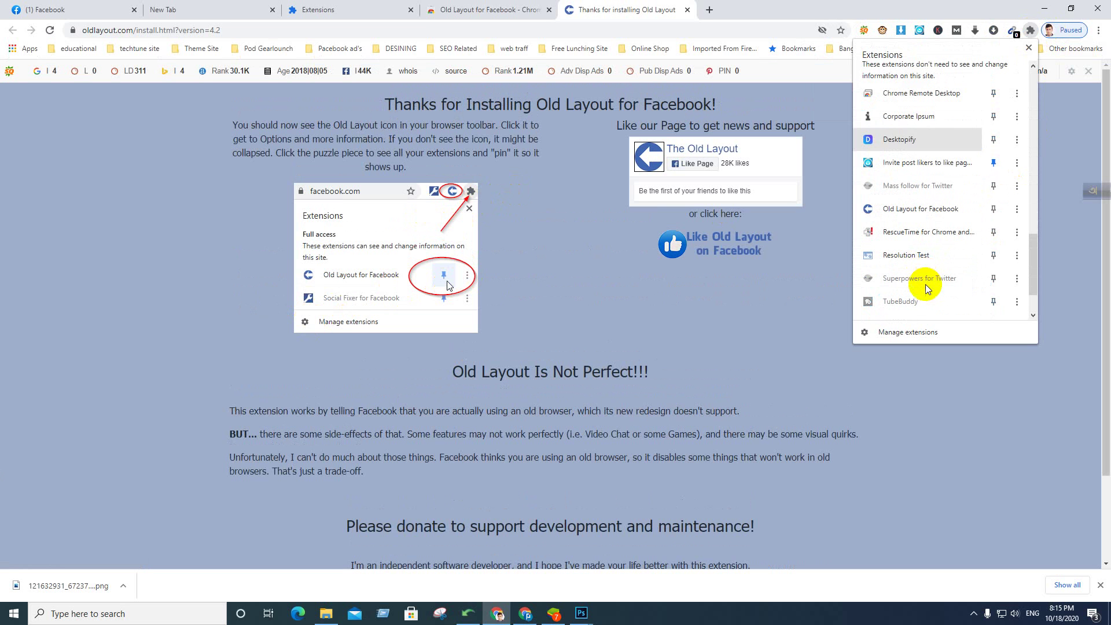
scroll(949, 243, "down", 3)
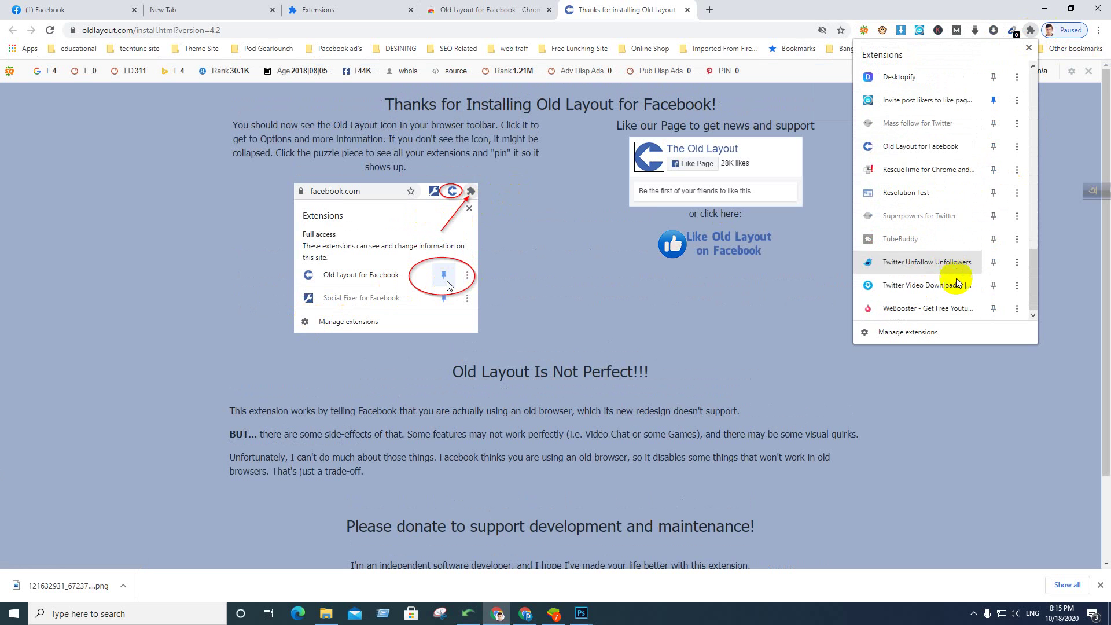
scroll(940, 310, "up", 2)
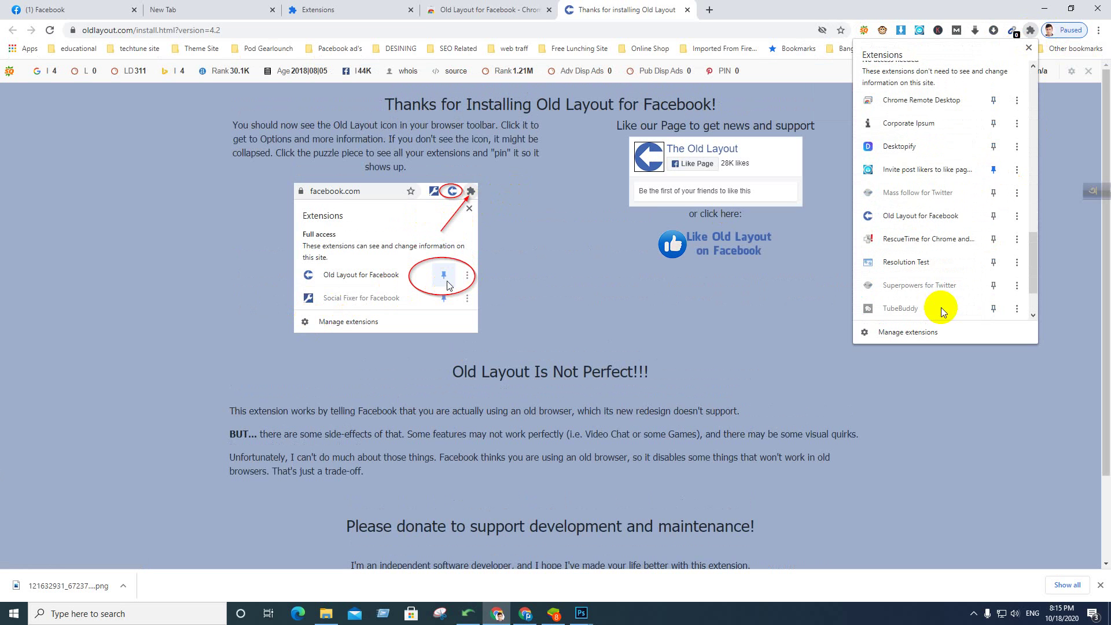
left_click(994, 217)
left_click(652, 185)
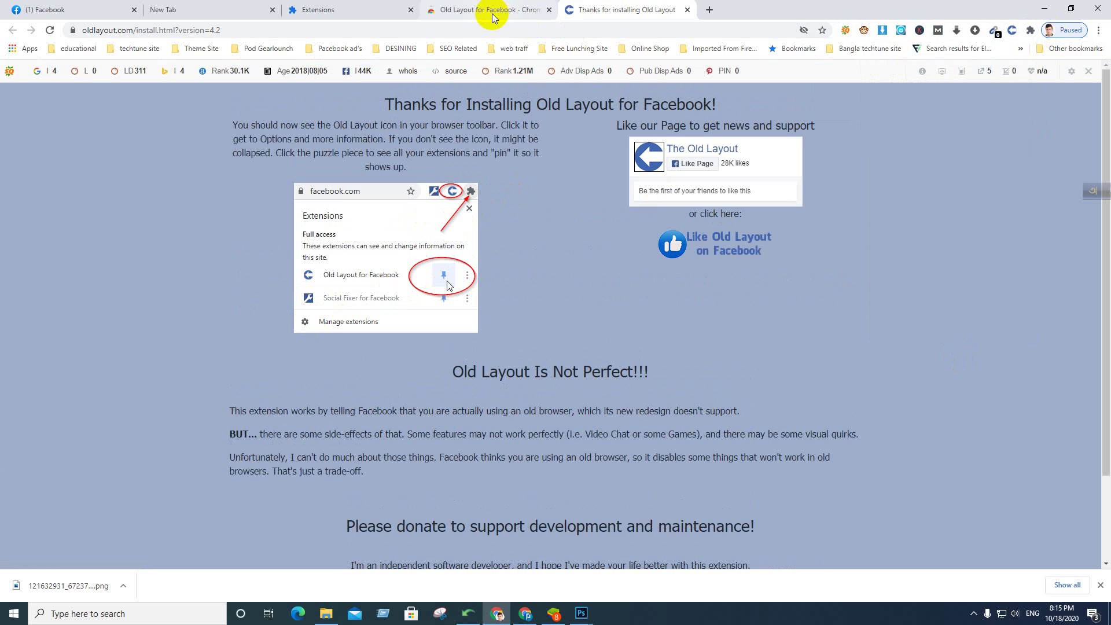
Return to the open Facebook page and reload it to apply the newly installed layout extension
left_click(53, 11)
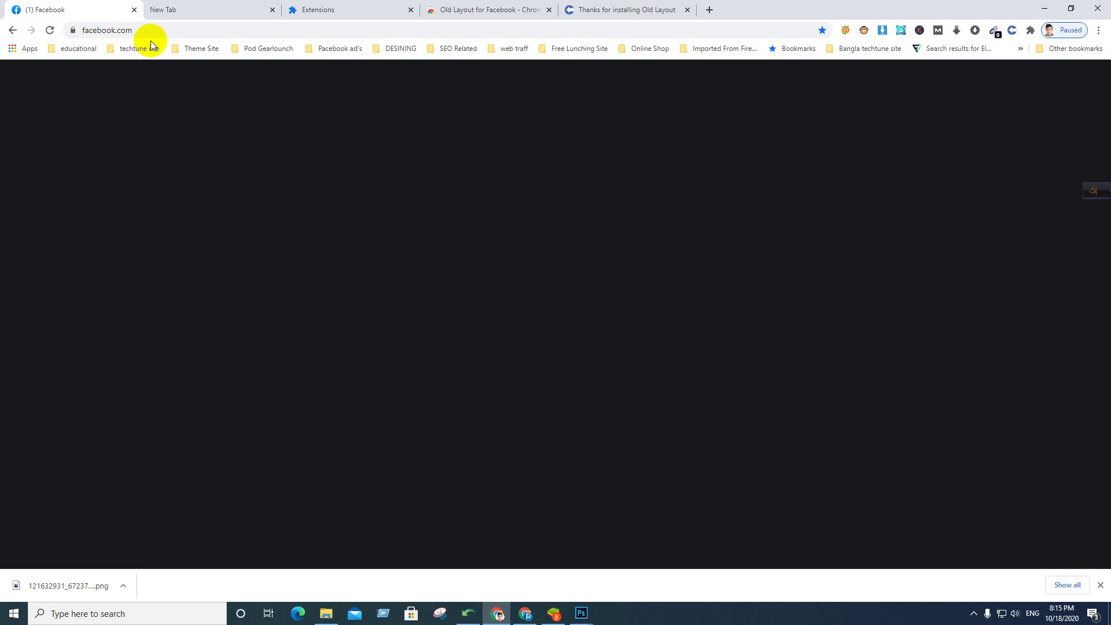
left_click(50, 32)
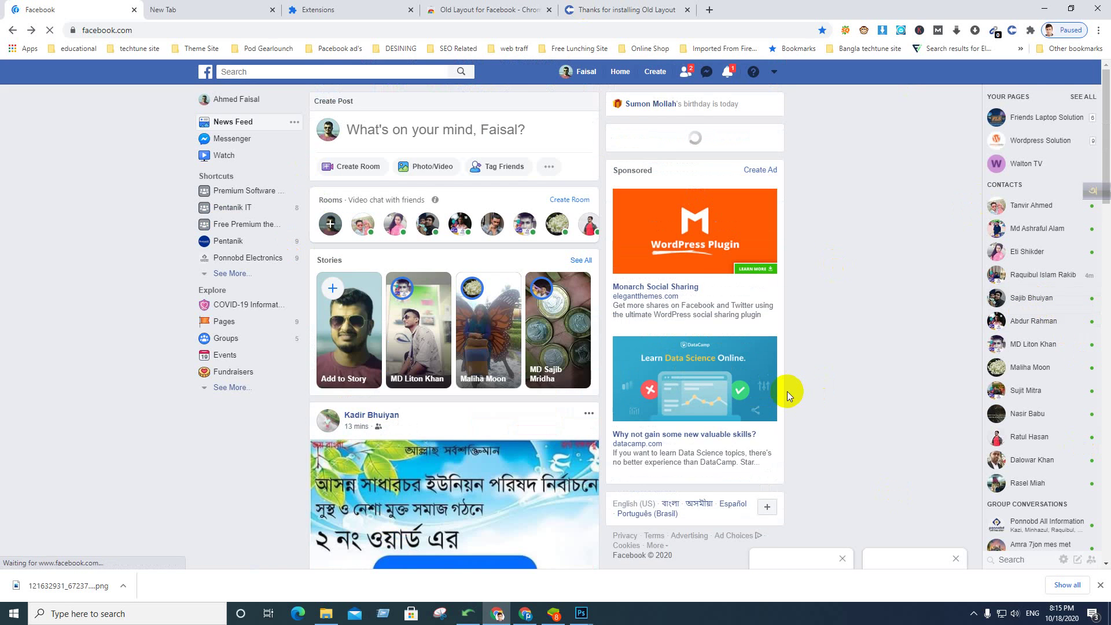
Look through the Facebook news feed and the Your Pages and Recent Promotions sections in the old layout
scroll(787, 391, "down", 15)
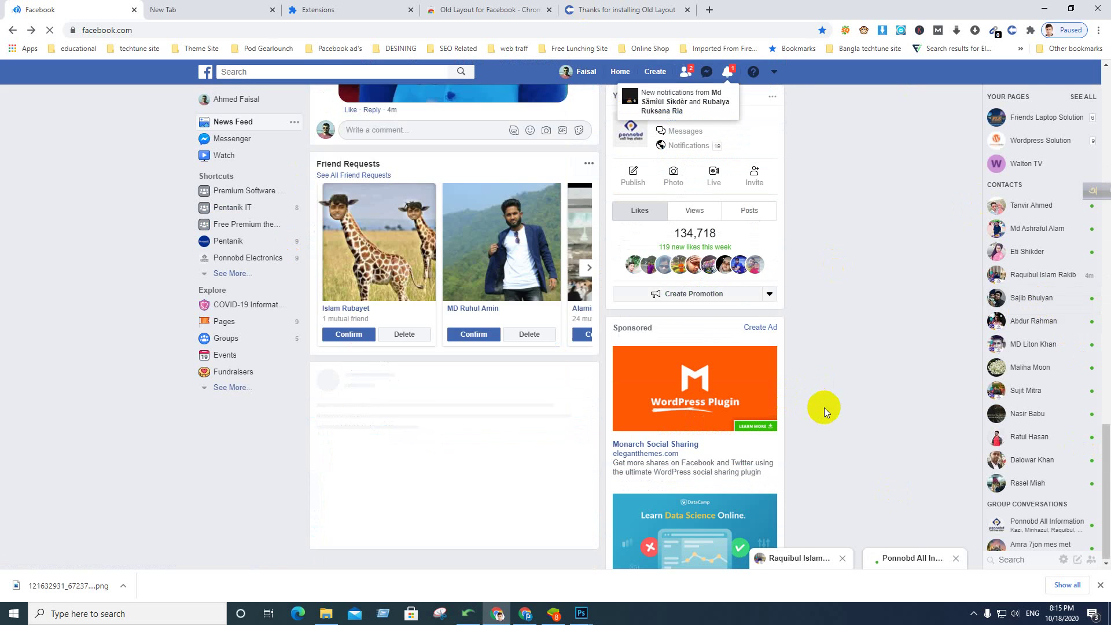
scroll(823, 407, "down", 5)
scroll(824, 407, "down", 10)
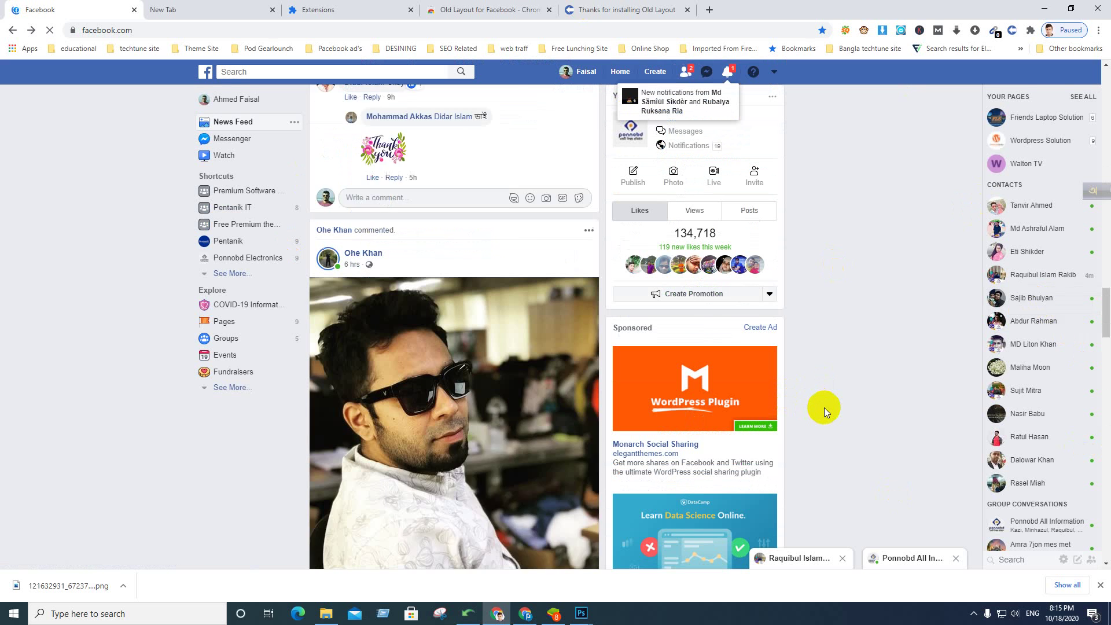
scroll(957, 347, "down", 6)
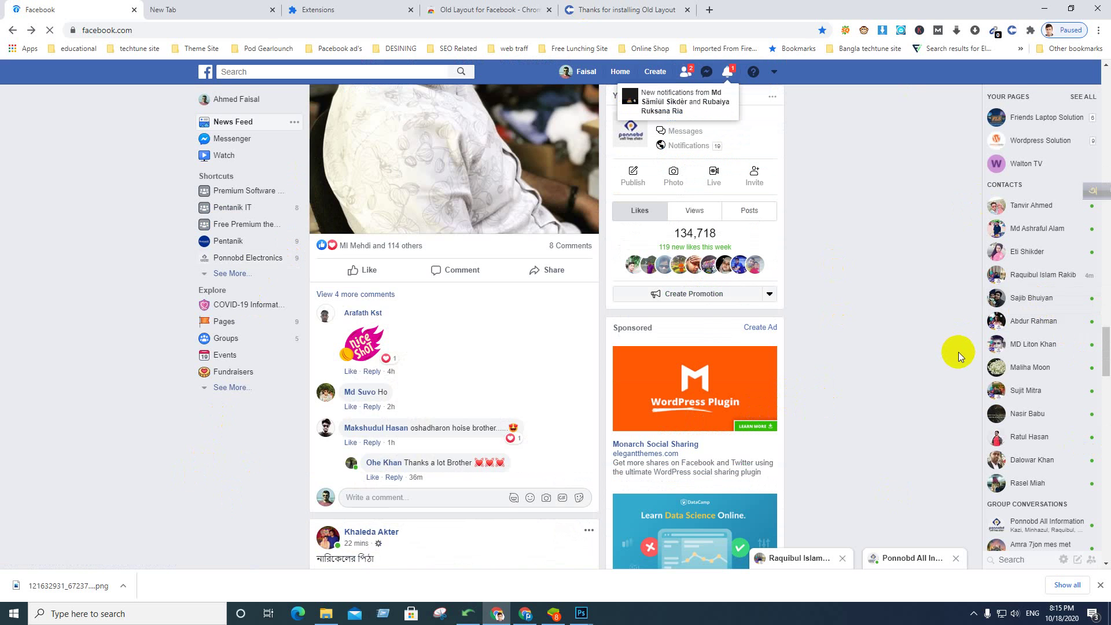
scroll(955, 355, "up", 18)
scroll(952, 354, "up", 5)
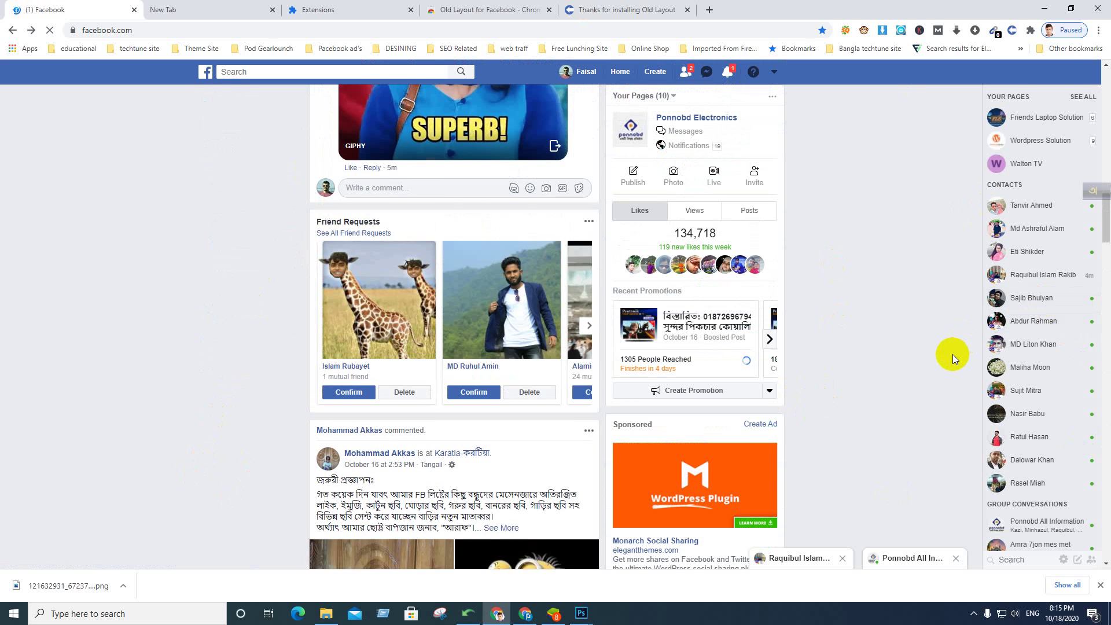
scroll(877, 405, "down", 3)
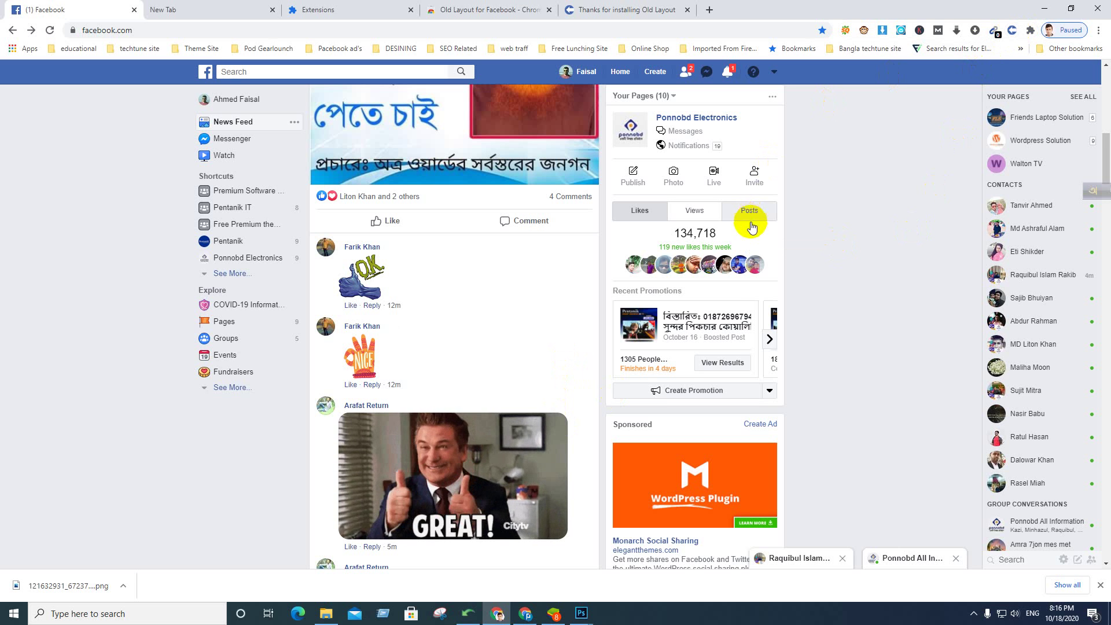
scroll(694, 306, "down", 2)
scroll(635, 339, "up", 4)
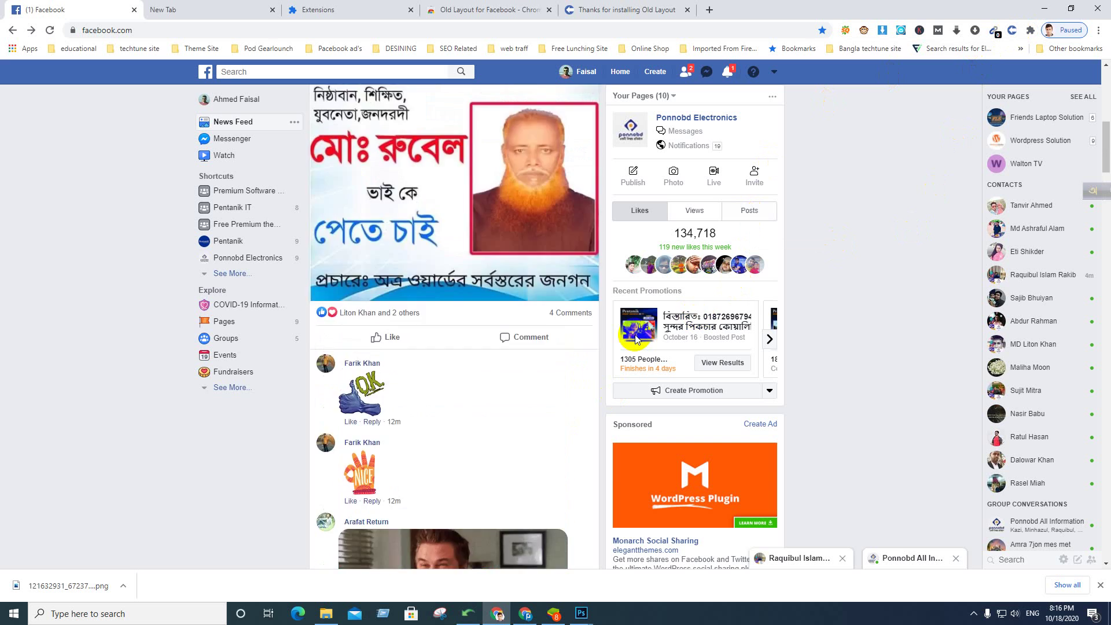
scroll(635, 339, "up", 10)
scroll(719, 285, "down", 15)
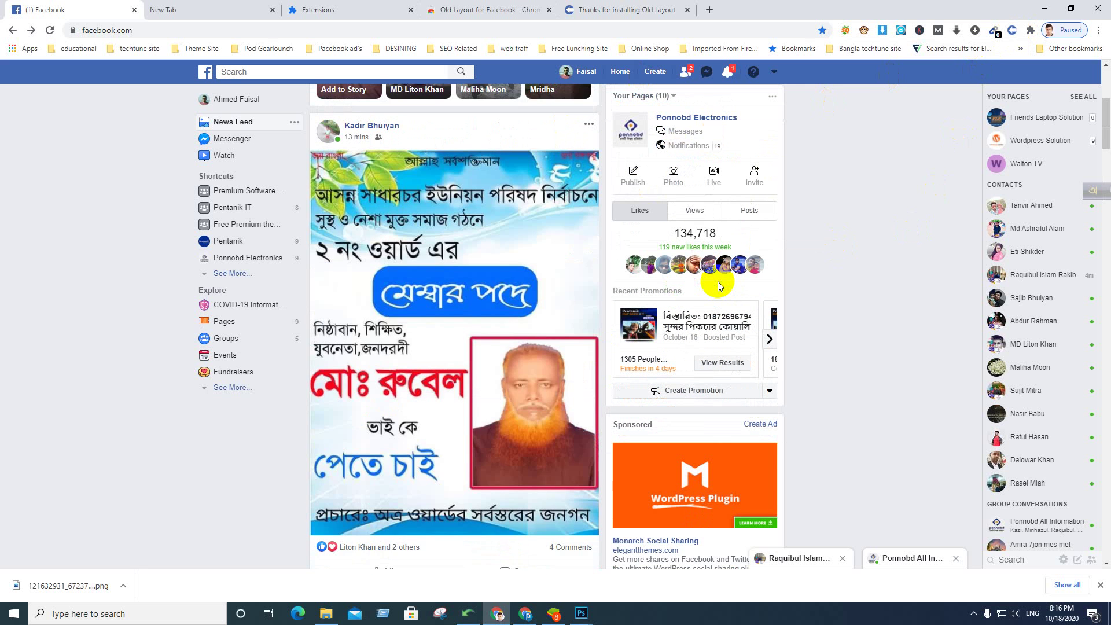
scroll(719, 286, "down", 2)
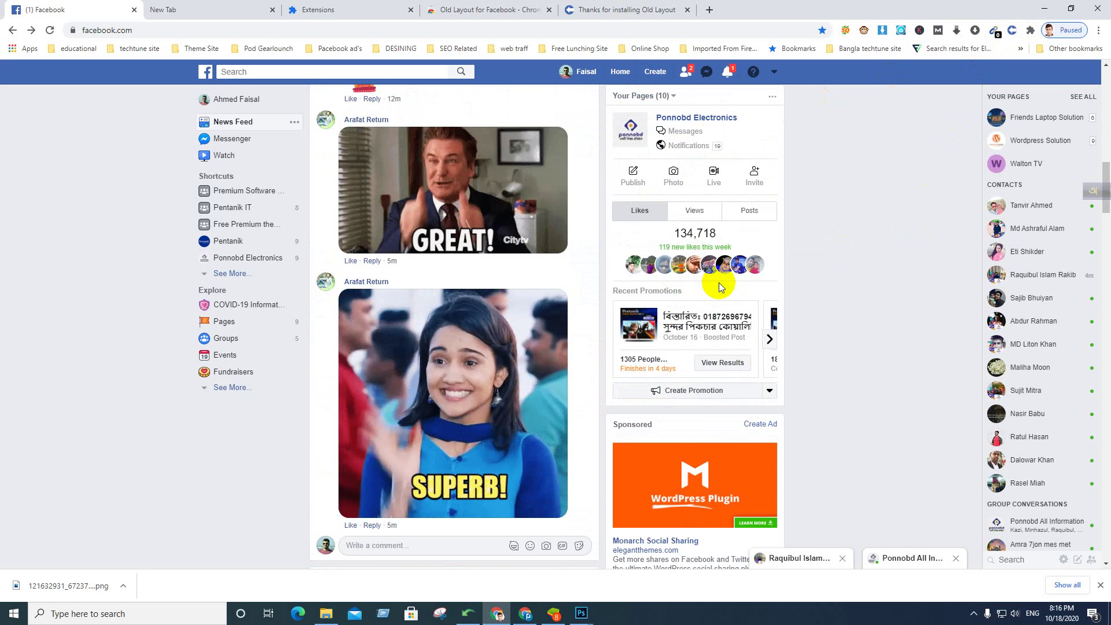